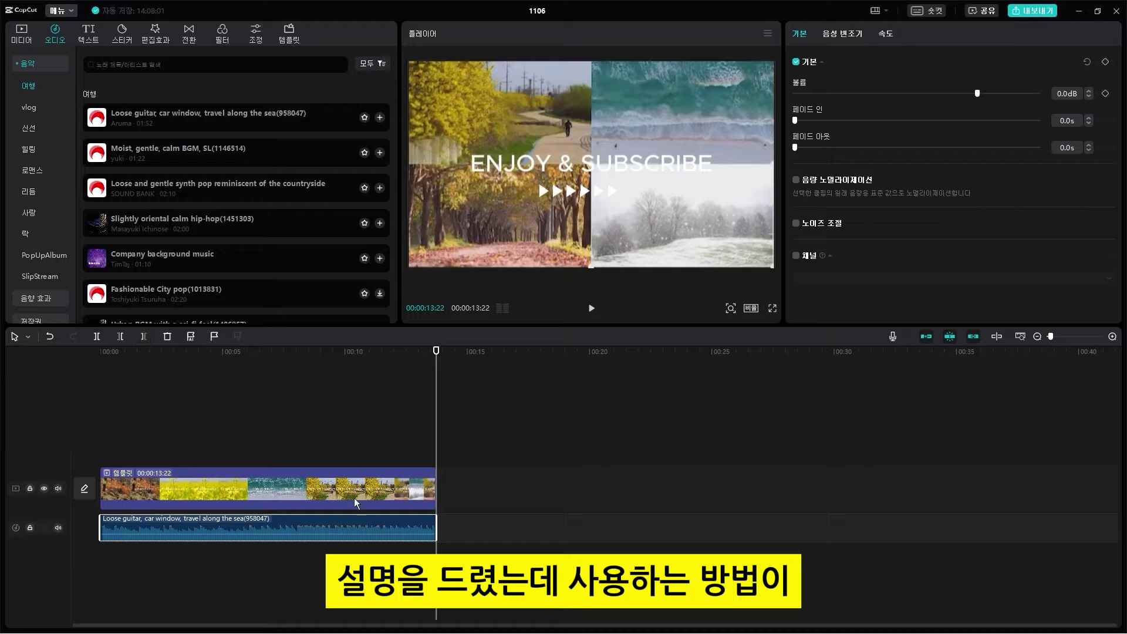
Step: Play the finished four-seasons project from its beginning
click(420, 369)
key(Home)
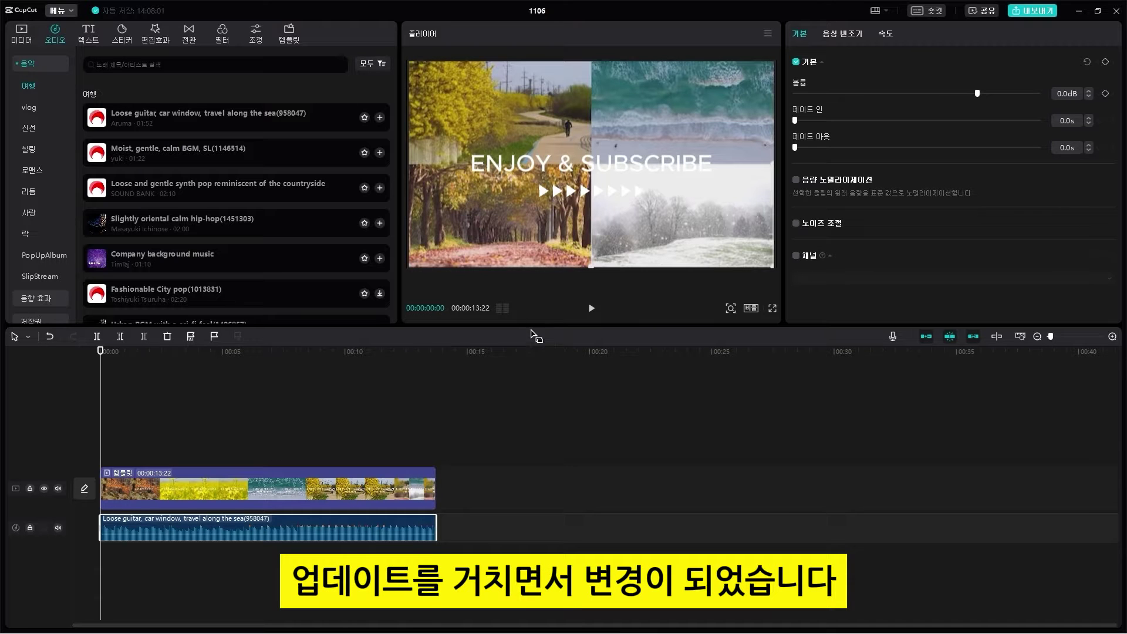
click(592, 307)
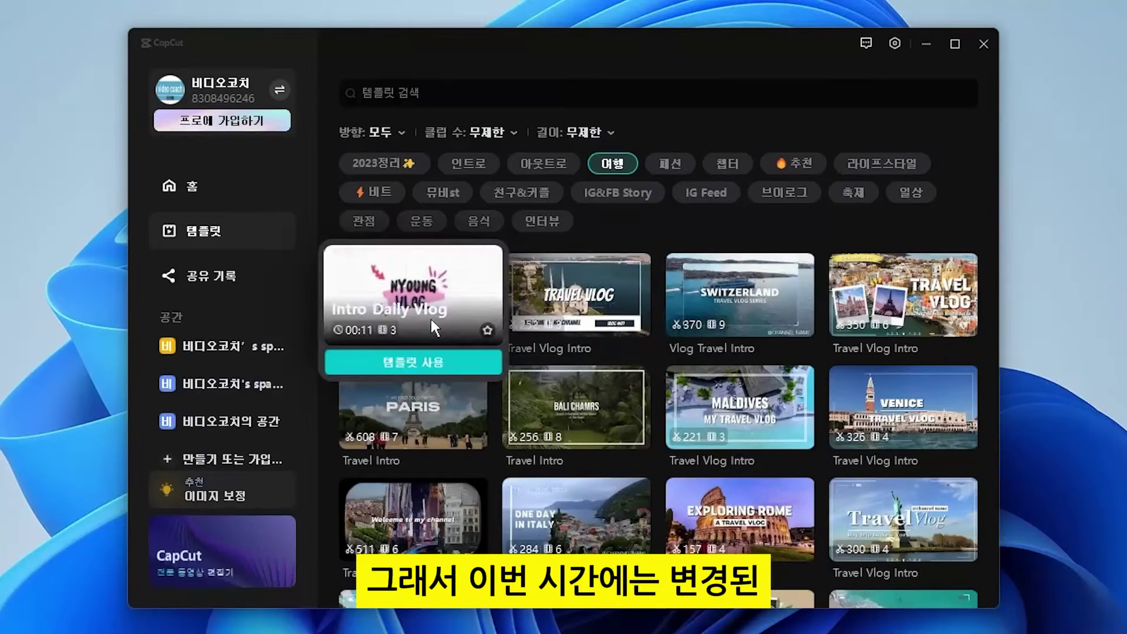
Step: Browse the template library's 비트, 뮤비st and 여행 categories, previewing the available templates
click(457, 158)
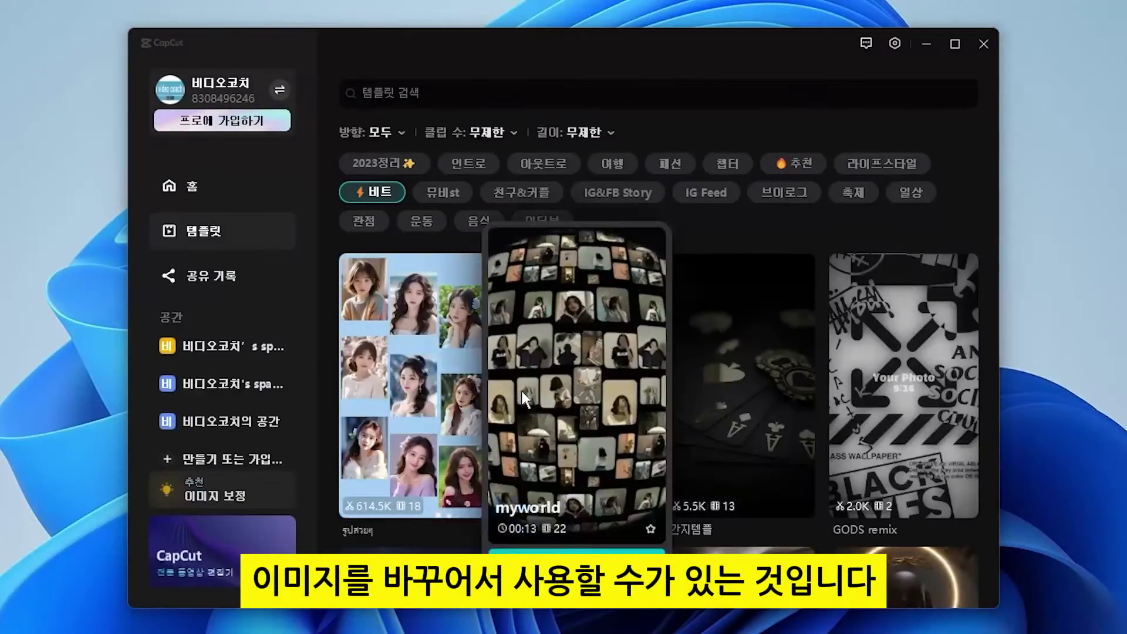
scroll(588, 388, down, 10)
scroll(822, 411, down, 3)
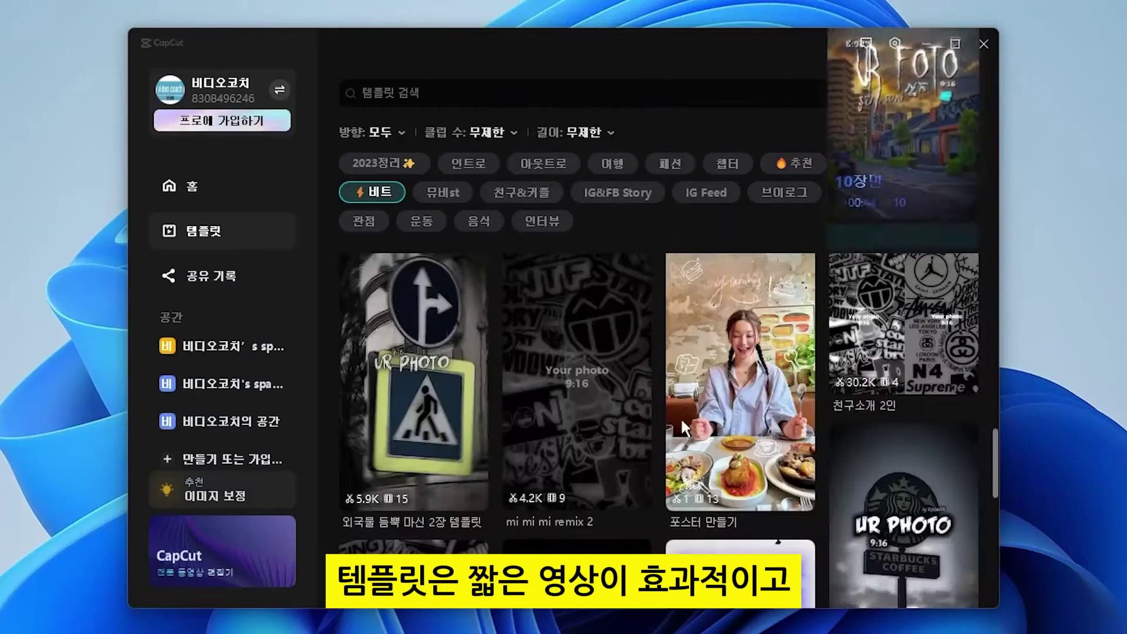
click(443, 192)
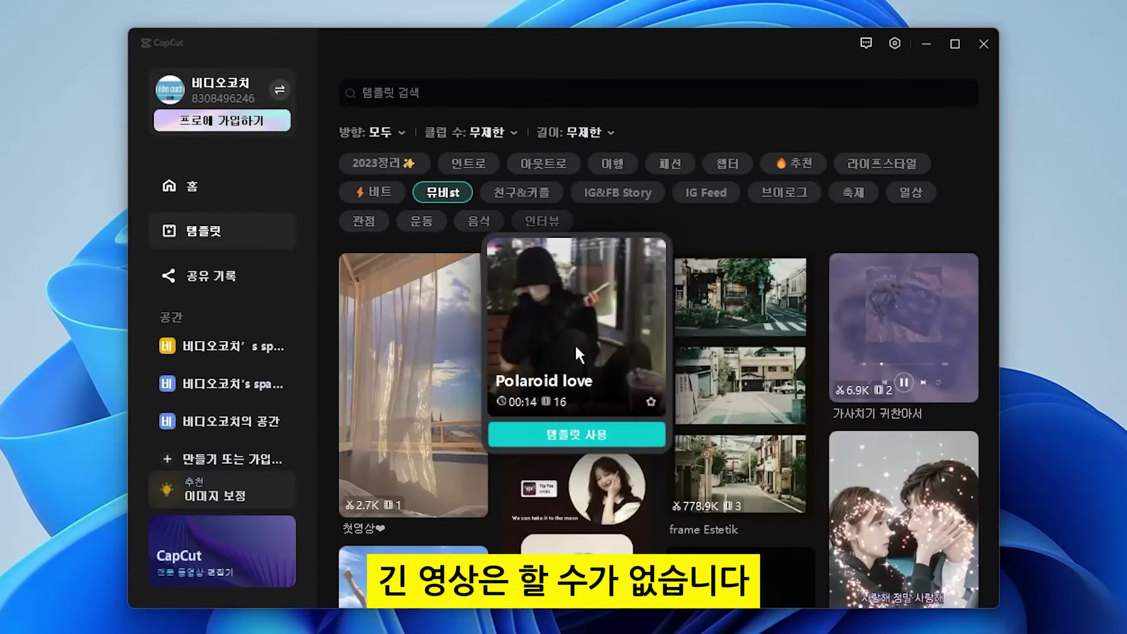
mouse_move(732, 334)
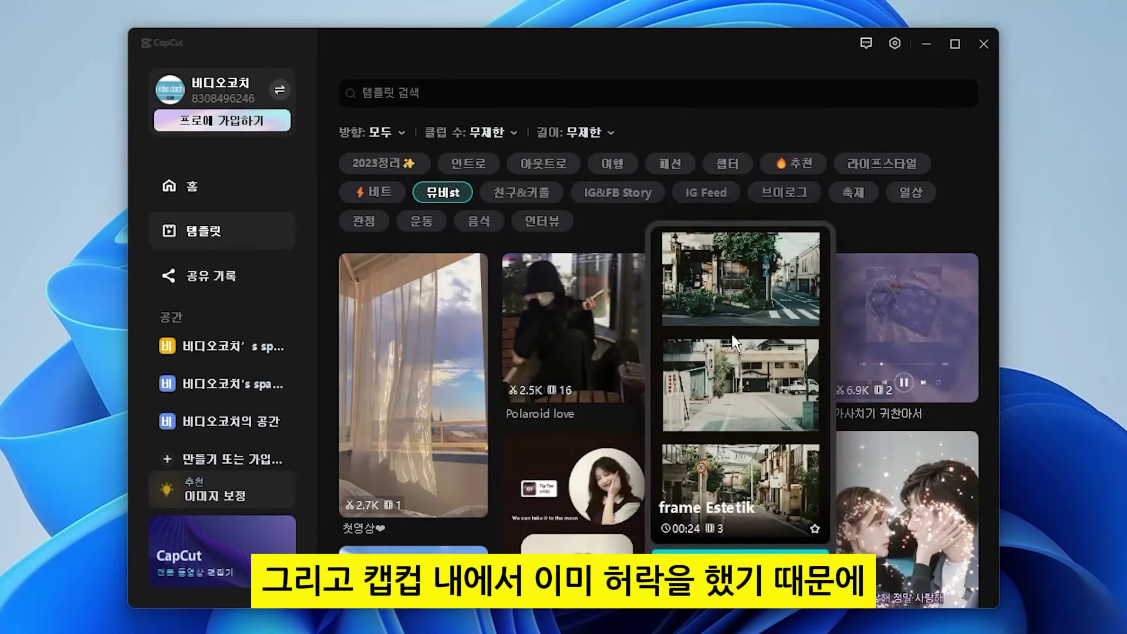
scroll(731, 333, down, 8)
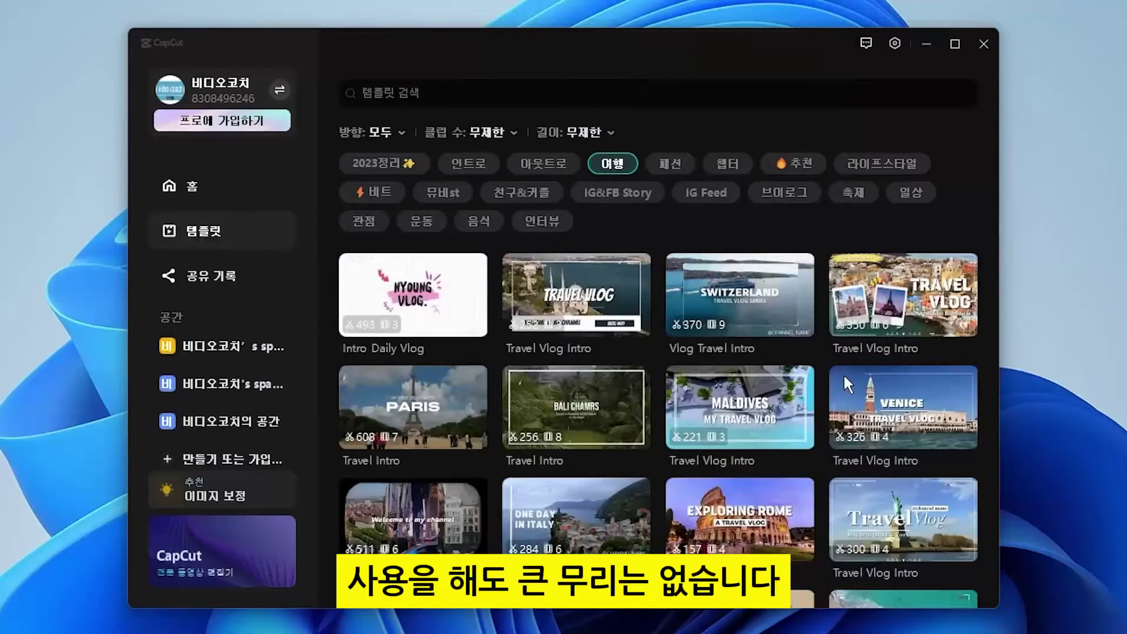
scroll(843, 376, down, 10)
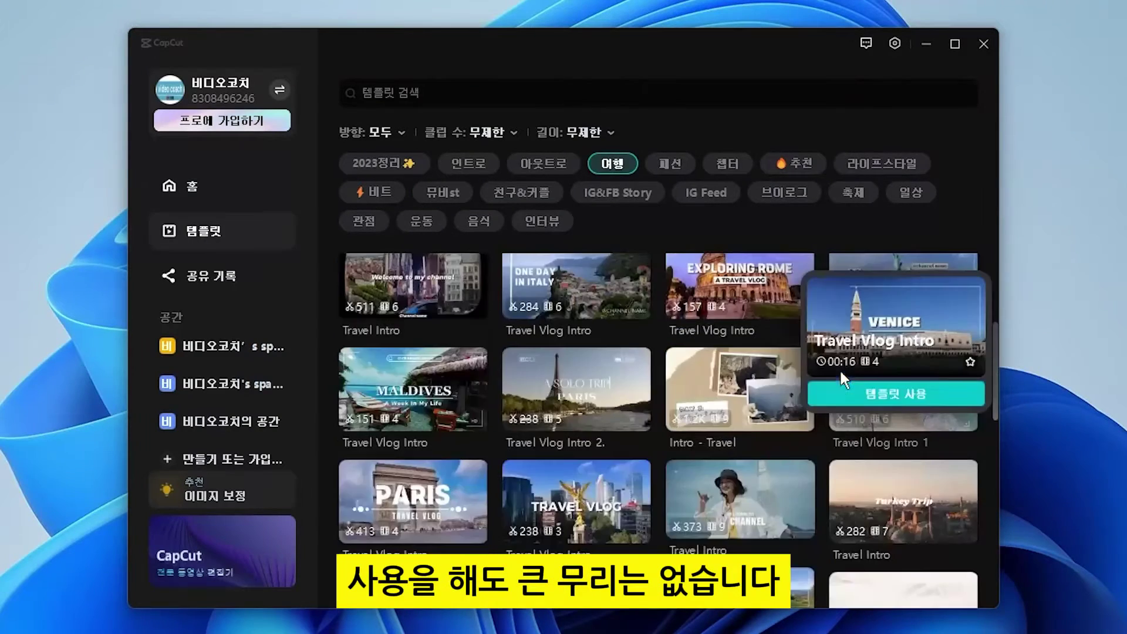
scroll(735, 351, down, 3)
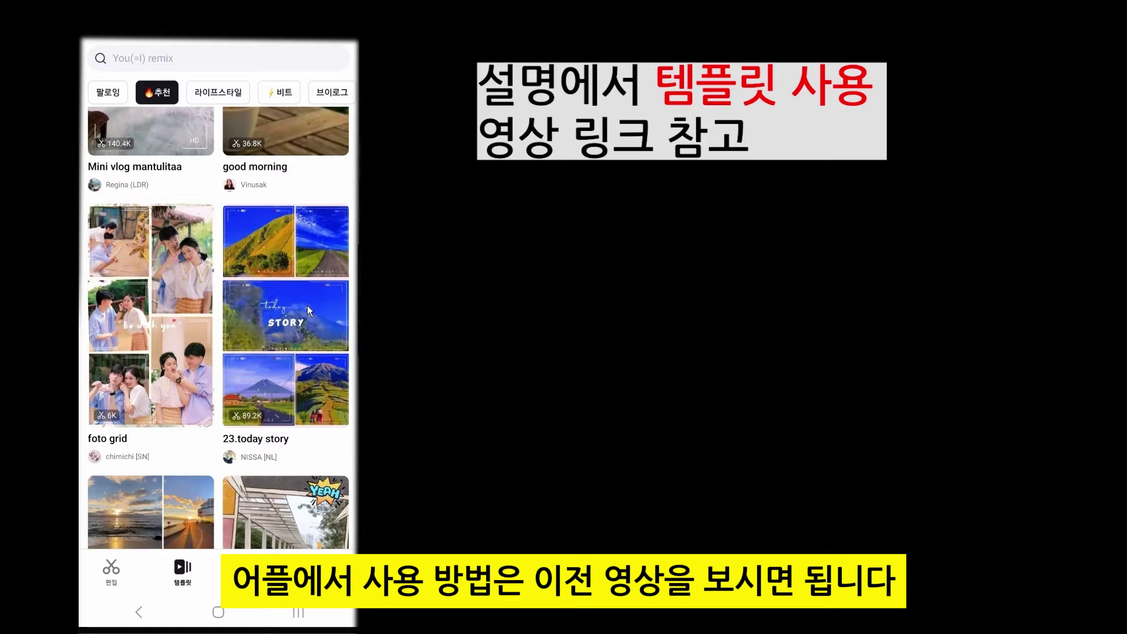
click(306, 305)
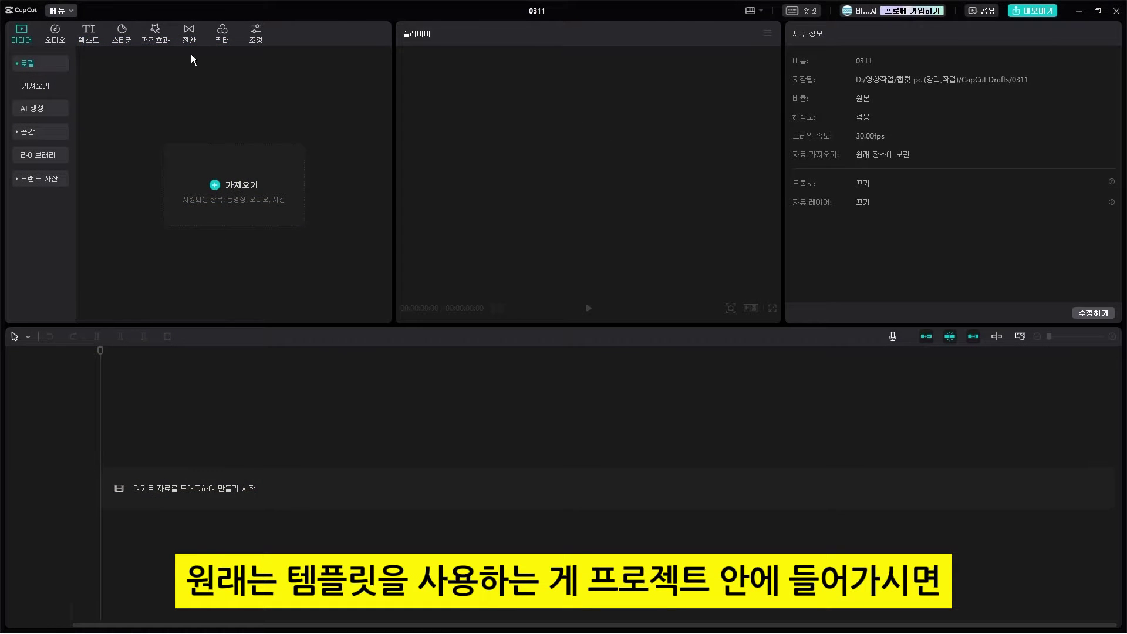
click(481, 50)
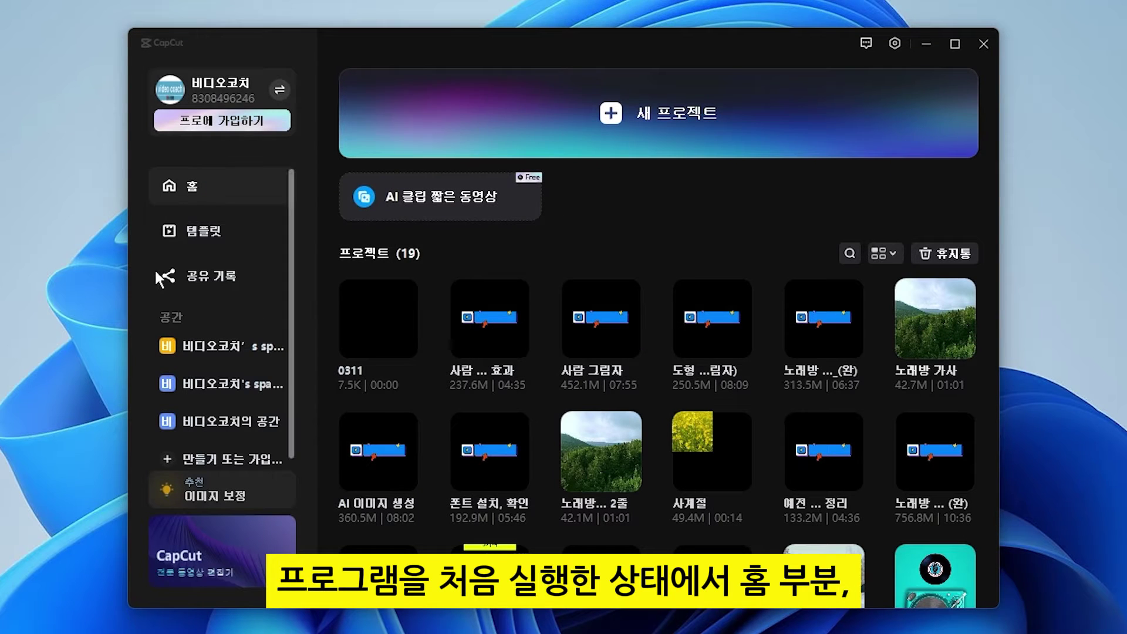
Step: Open the template library and use the 8-second "Travel Intro" Paris template with seven clips from the 여행 category
click(199, 230)
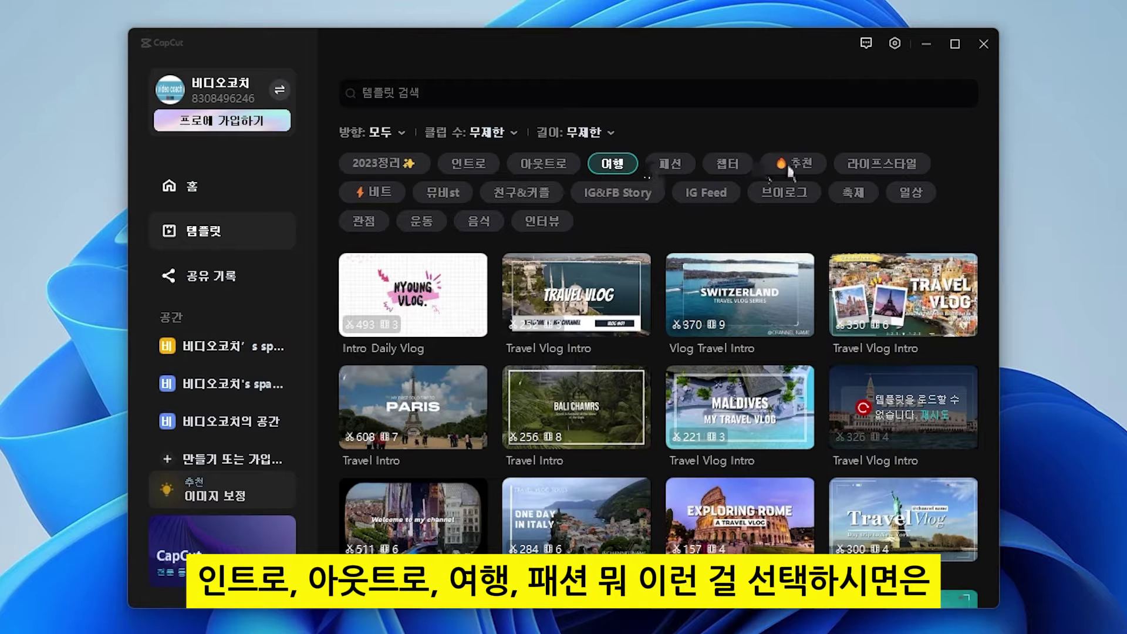
click(488, 164)
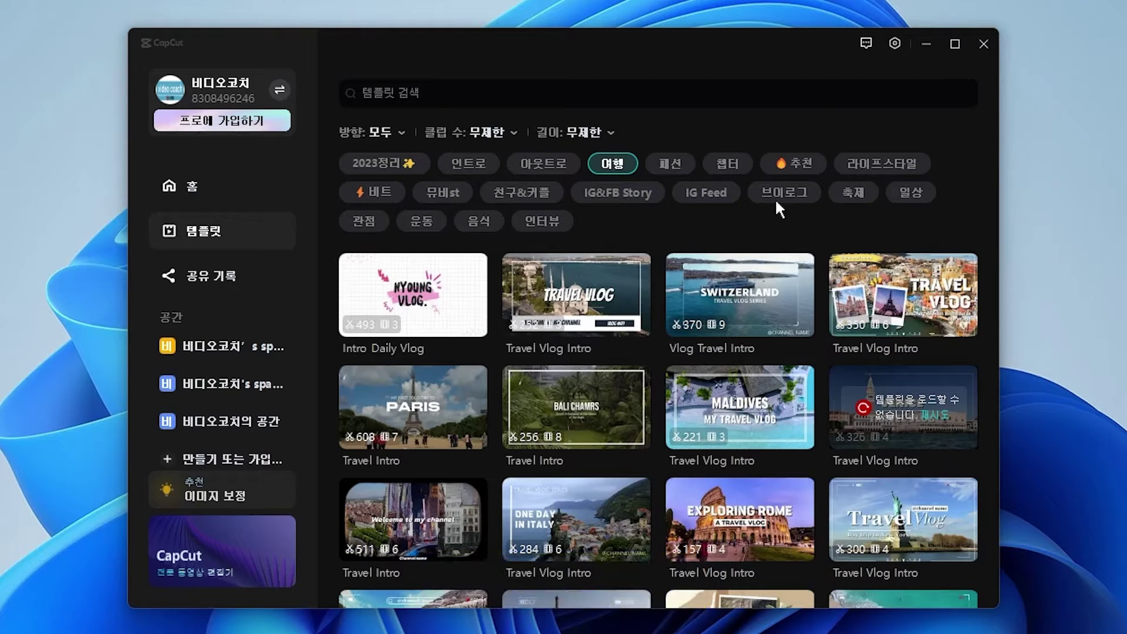
mouse_move(435, 306)
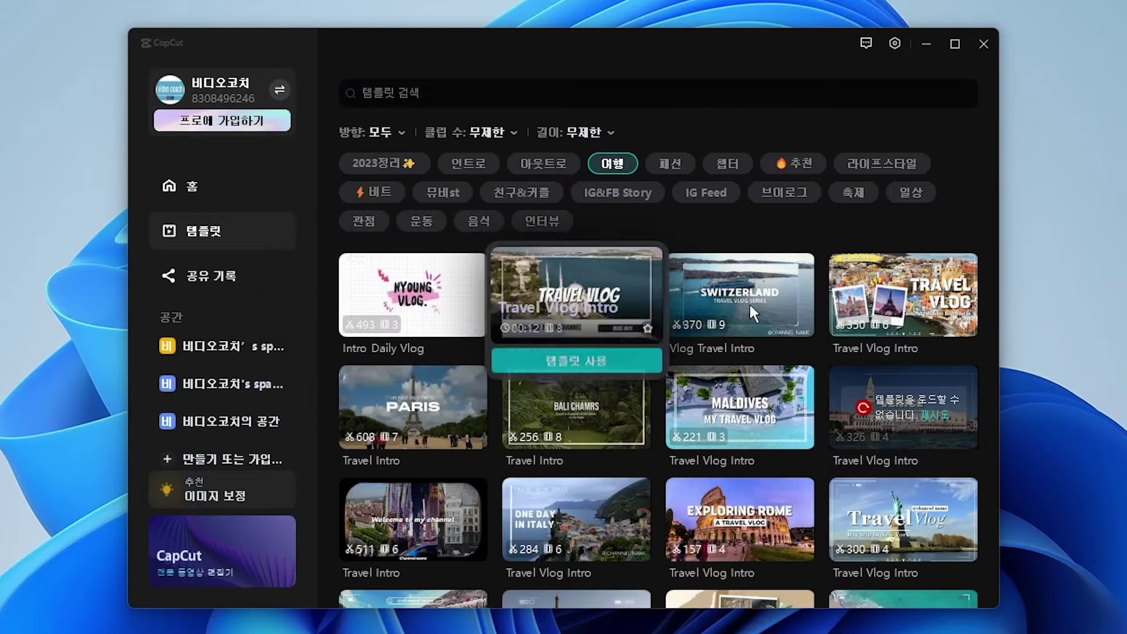
mouse_move(753, 304)
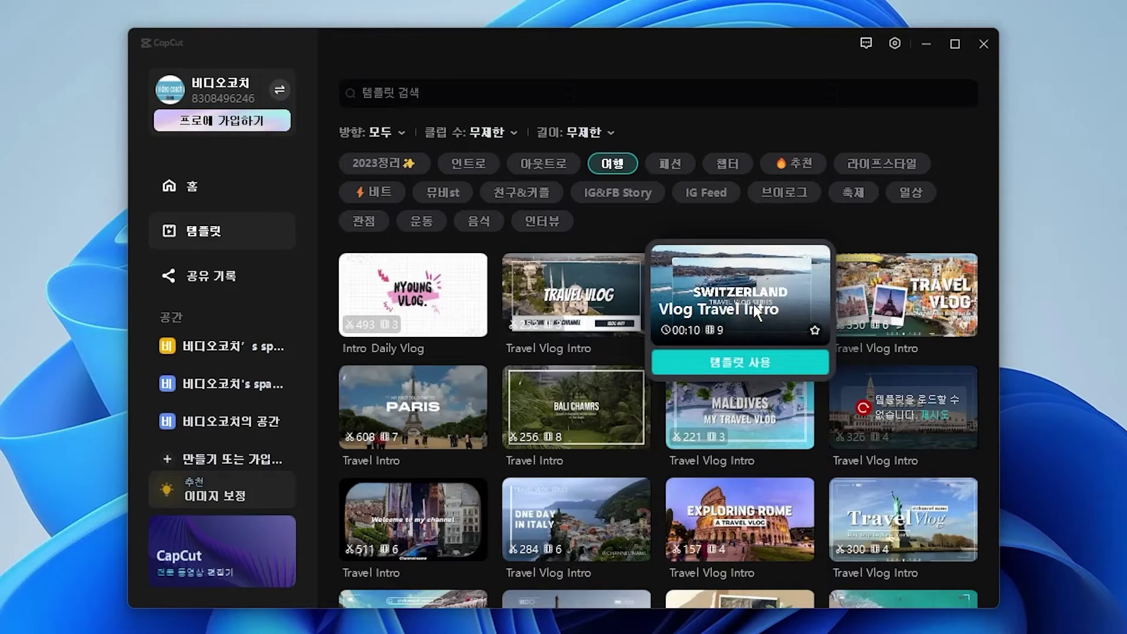
mouse_move(426, 410)
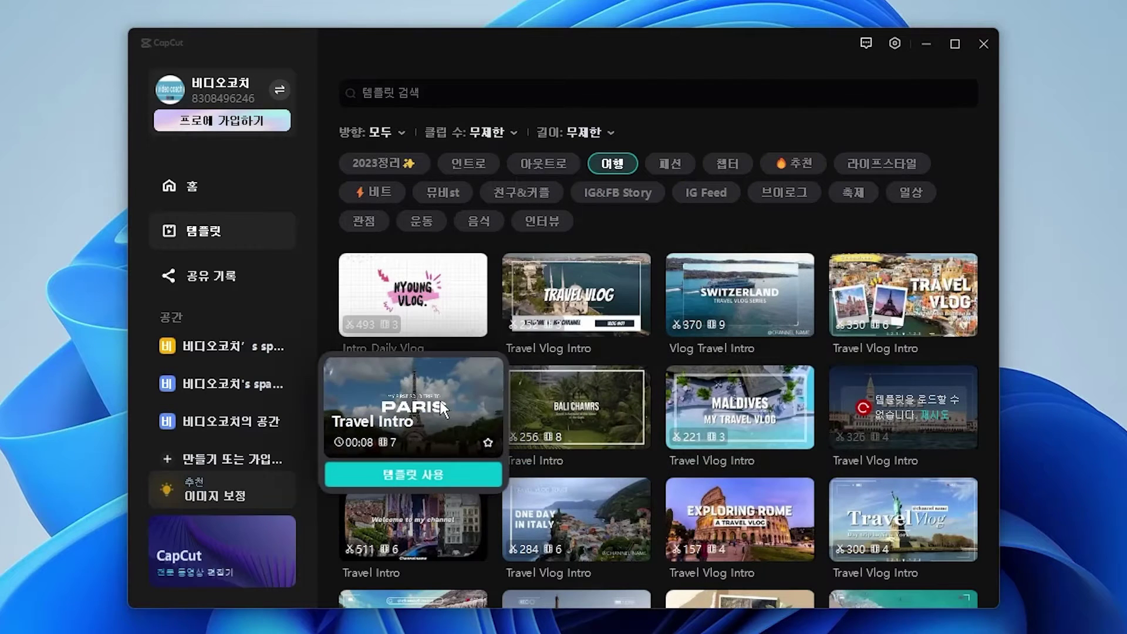
click(429, 475)
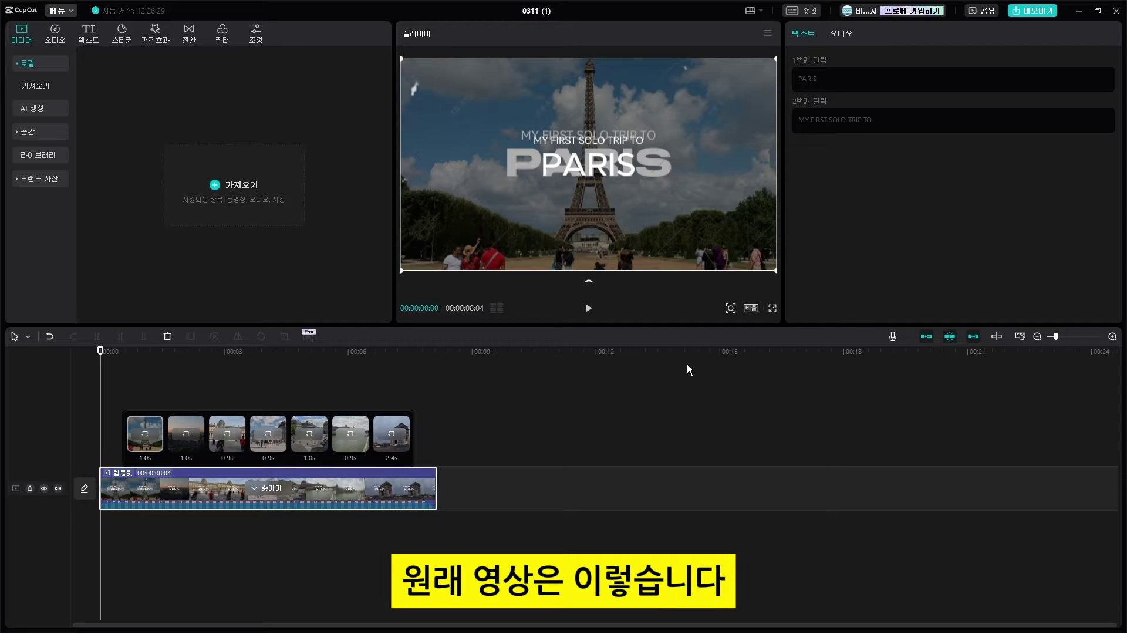
Step: Play the original Paris template through, deselect it and return the playhead to the start
click(589, 310)
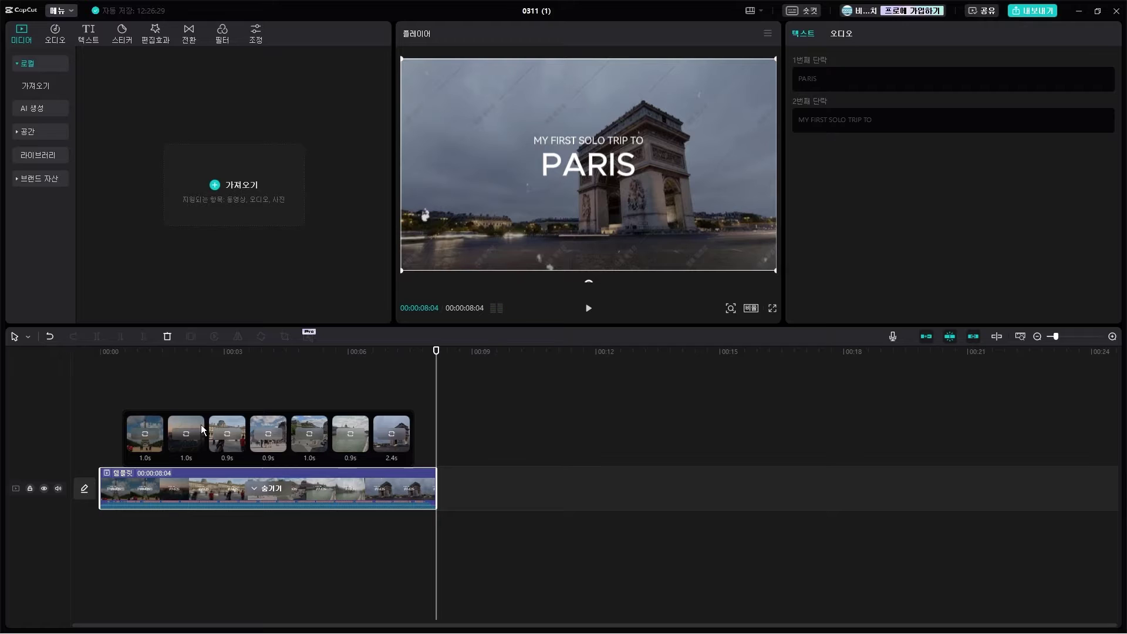
click(442, 359)
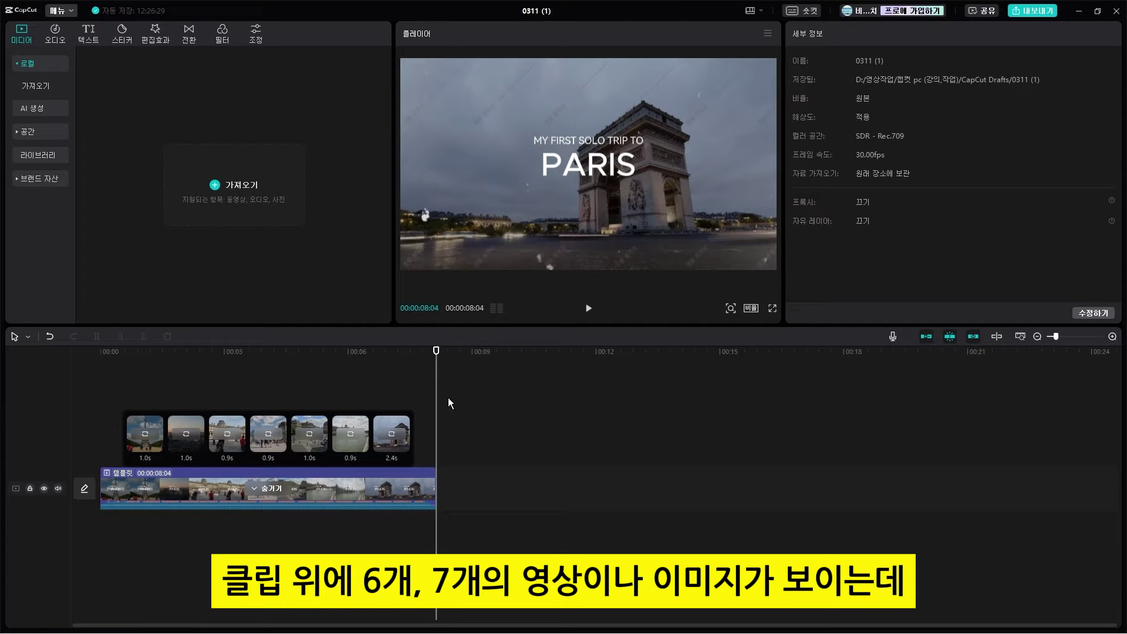
drag(439, 364, 79, 379)
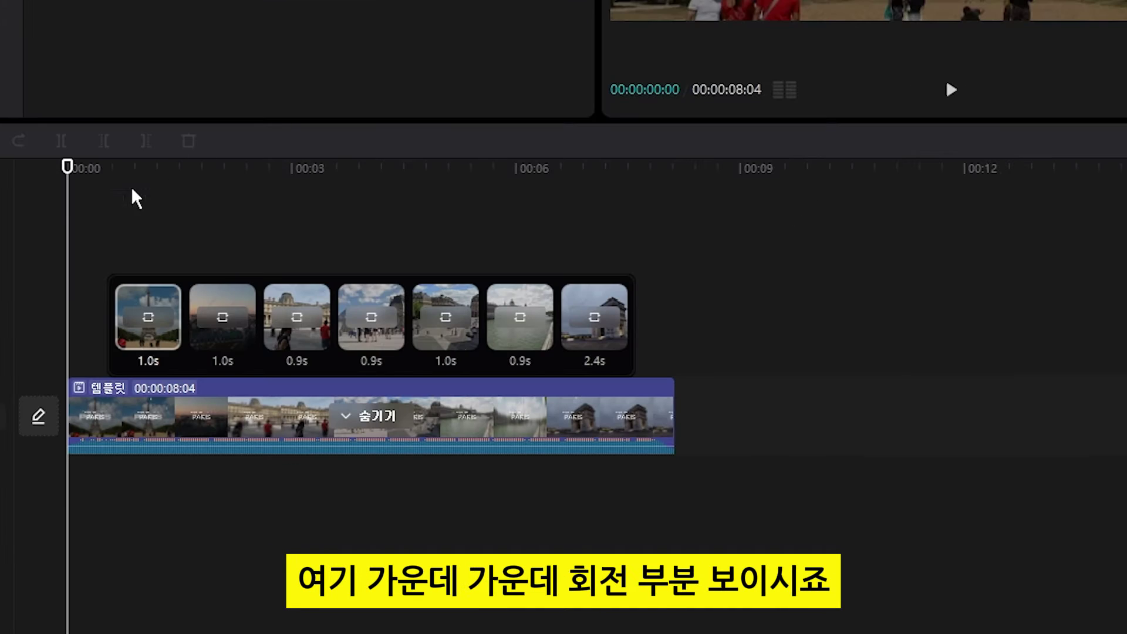
Step: Replace the template's first clip with the video P1040313.MP4
click(164, 325)
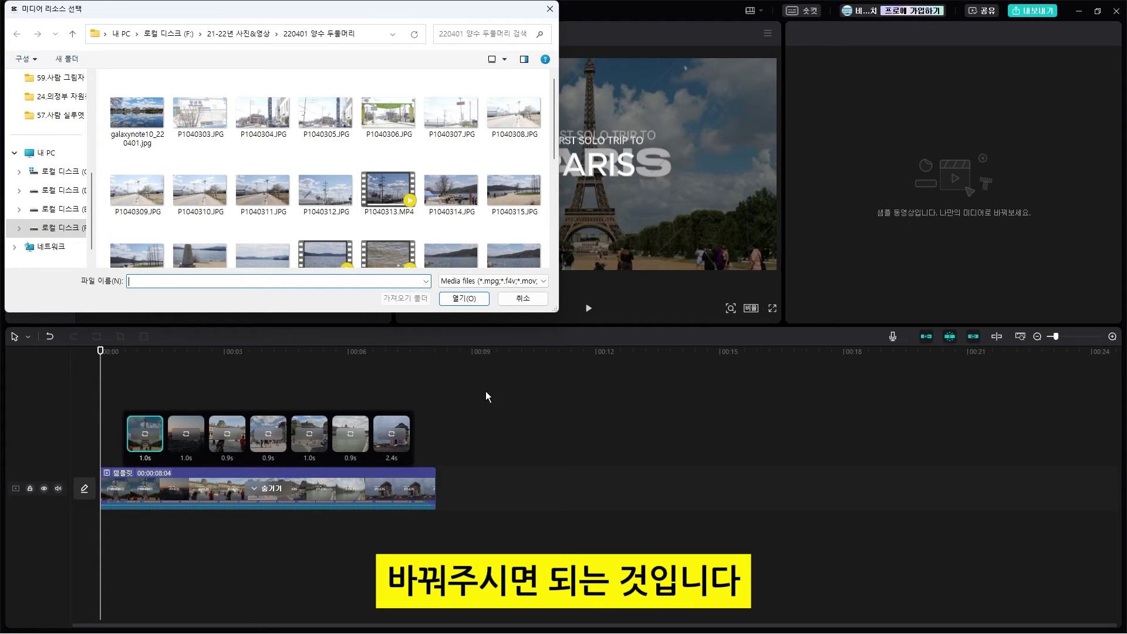
click(522, 299)
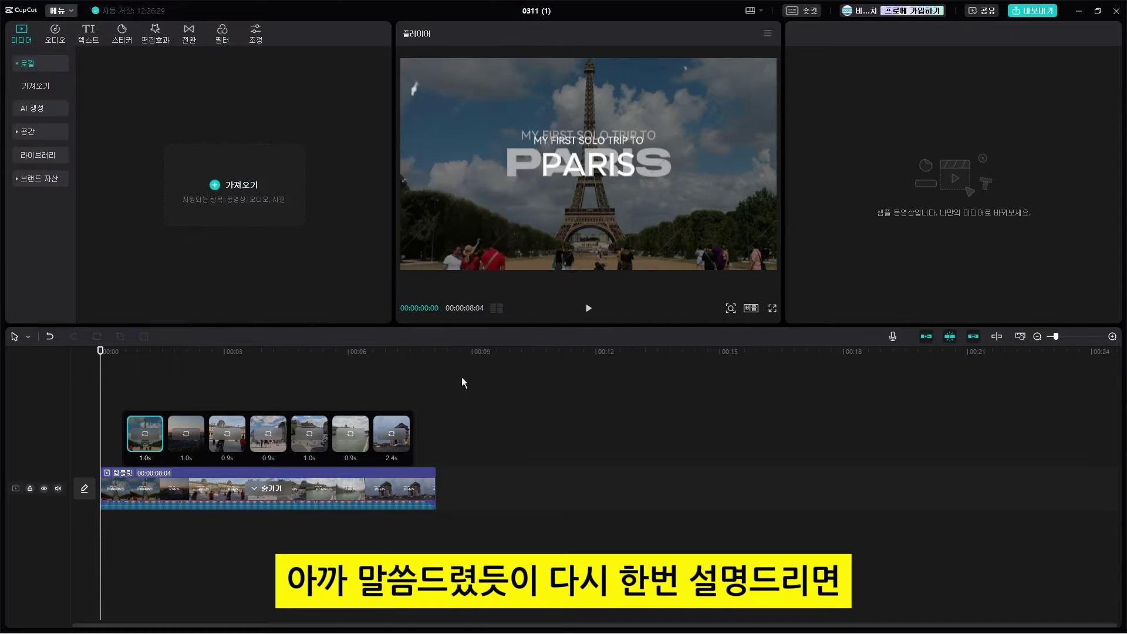
click(150, 439)
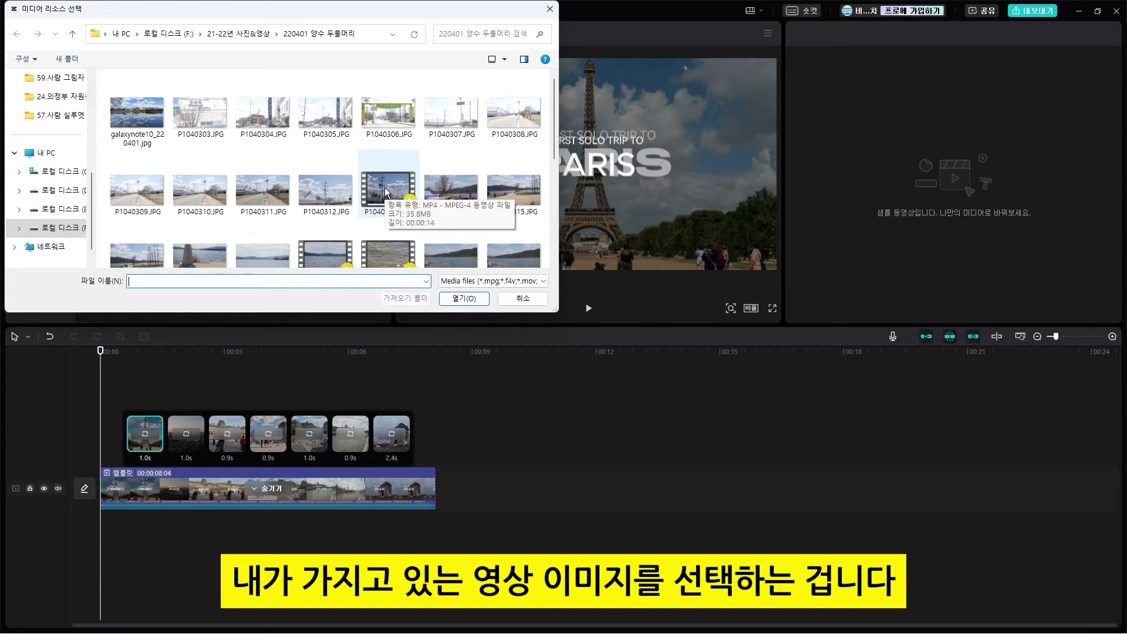
double_click(385, 187)
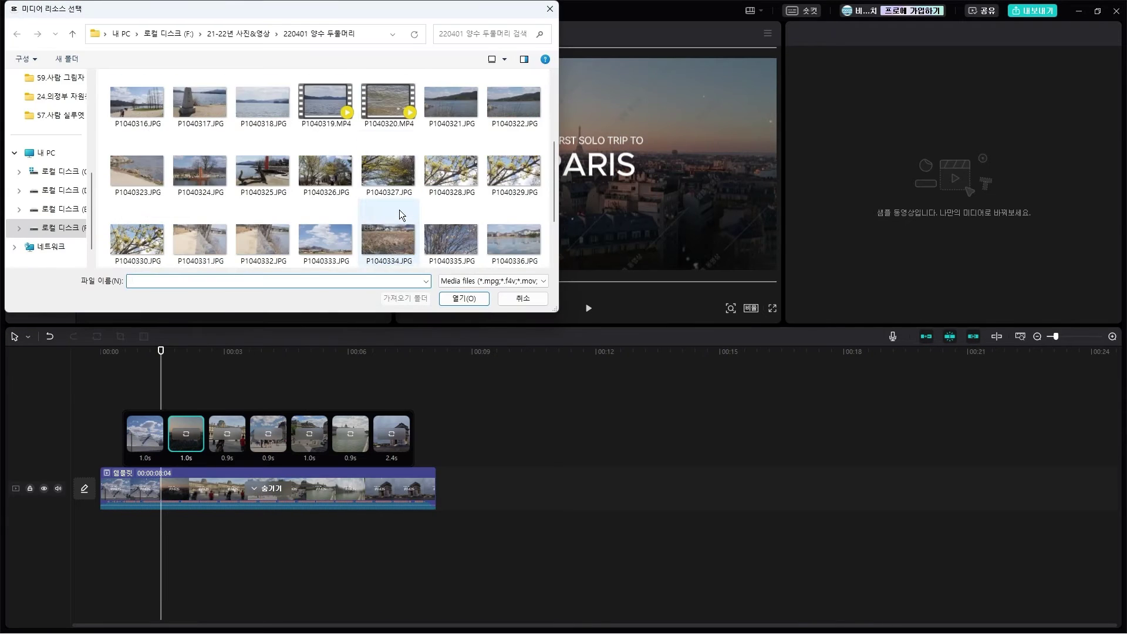
Step: Replace the template's second clip with P1040320.MP4, the third with P1040317.JPG and the fourth with P1040320.MP4
double_click(399, 210)
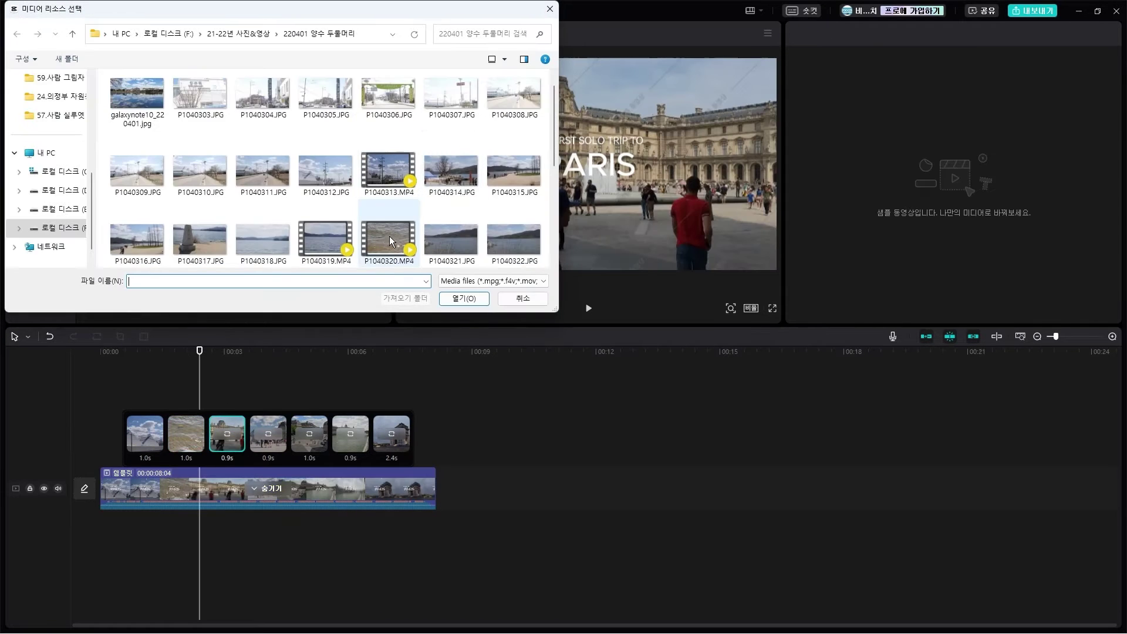
double_click(199, 237)
double_click(425, 237)
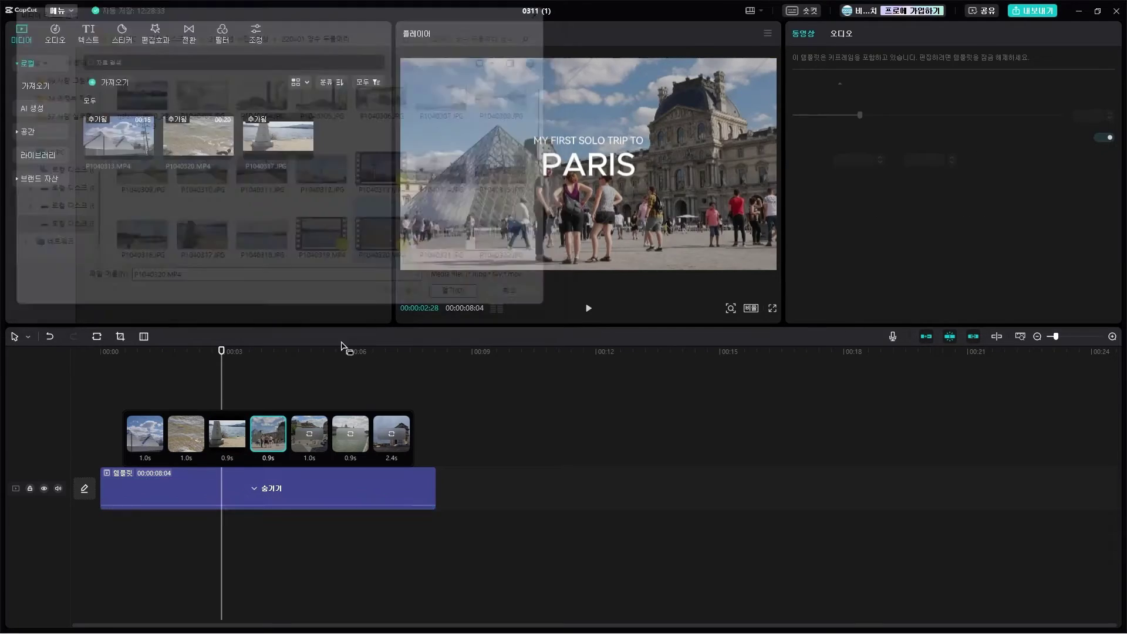
Step: Replace the template's fifth, sixth and seventh clips with P1040328.JPG, P1040333.JPG and P1040340.JPG
scroll(447, 200, down, 2)
click(452, 188)
double_click(453, 187)
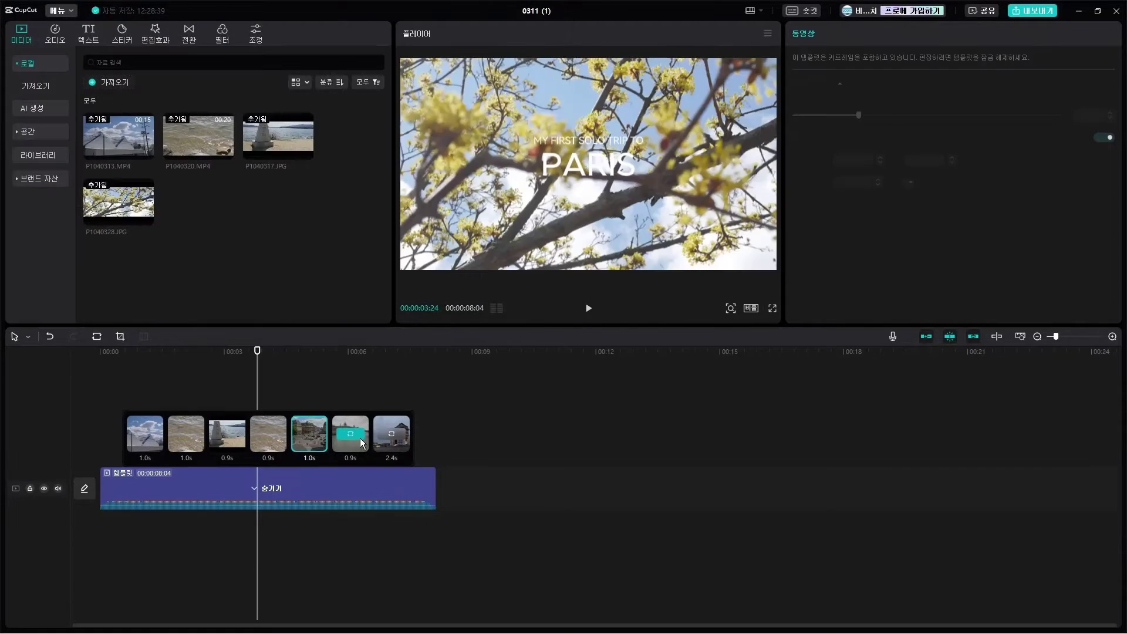
scroll(401, 231, down, 2)
double_click(322, 176)
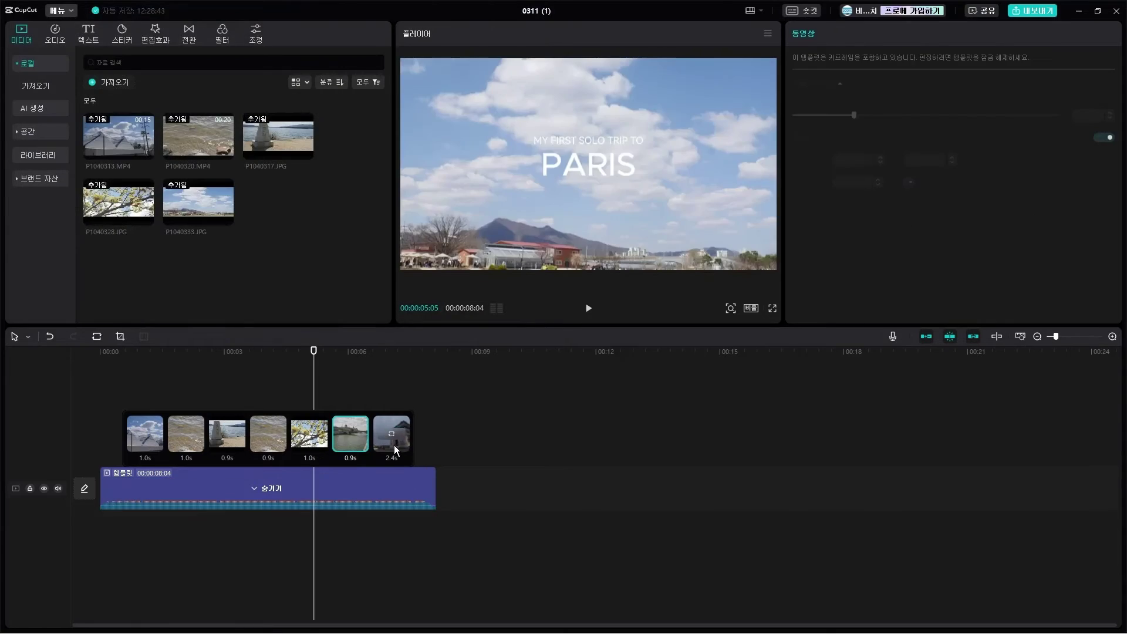
double_click(325, 240)
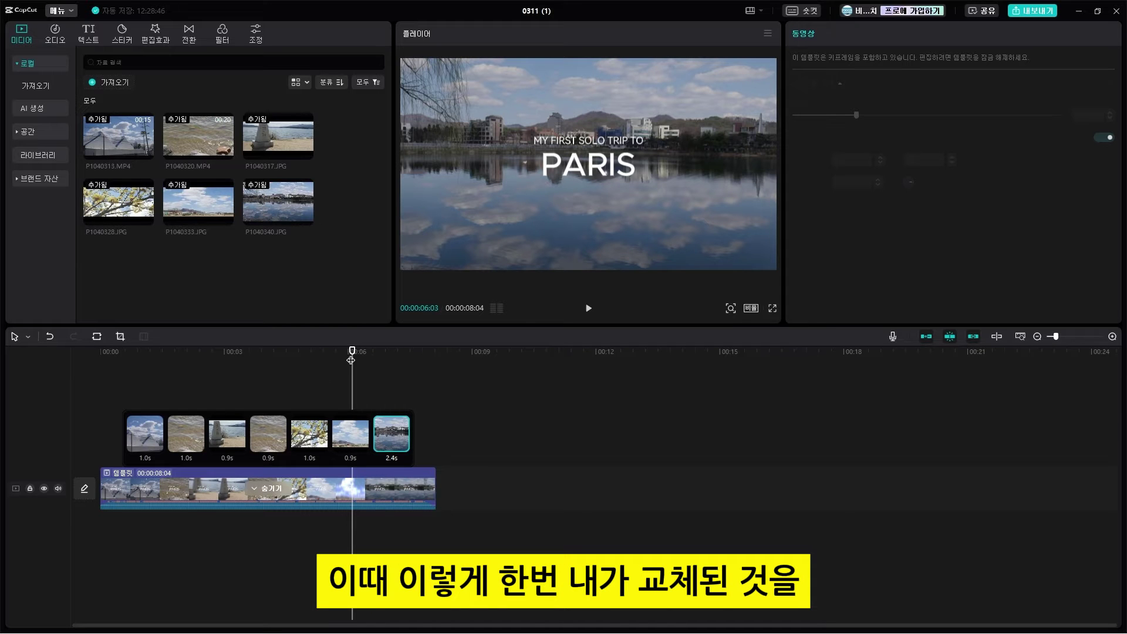
Step: Play the template with its replaced clips from the beginning
key(Home)
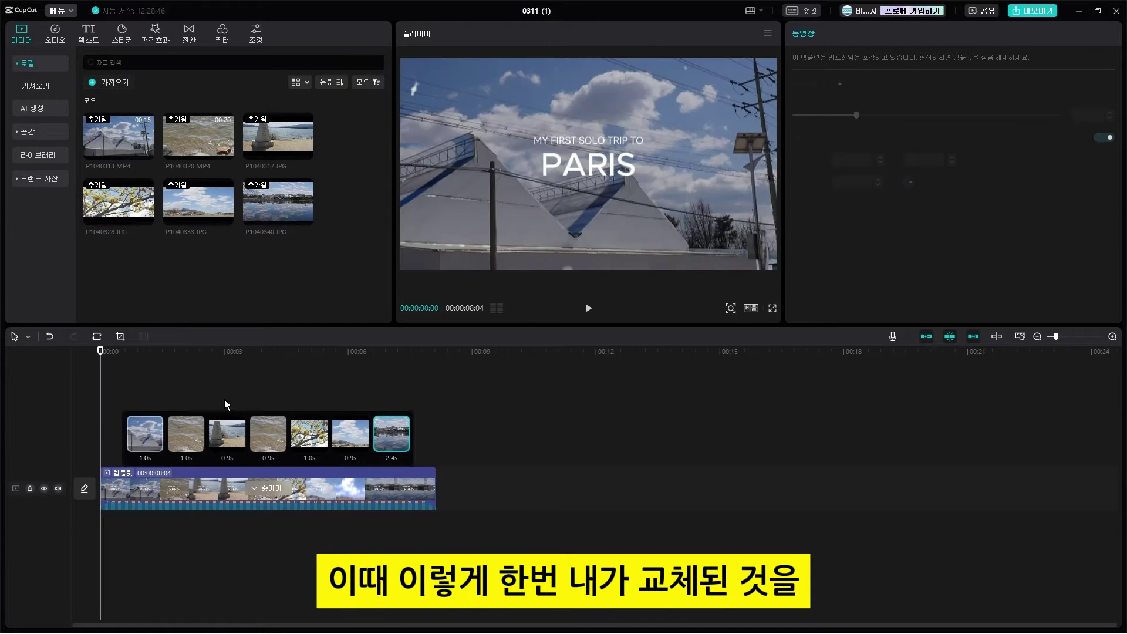
click(589, 309)
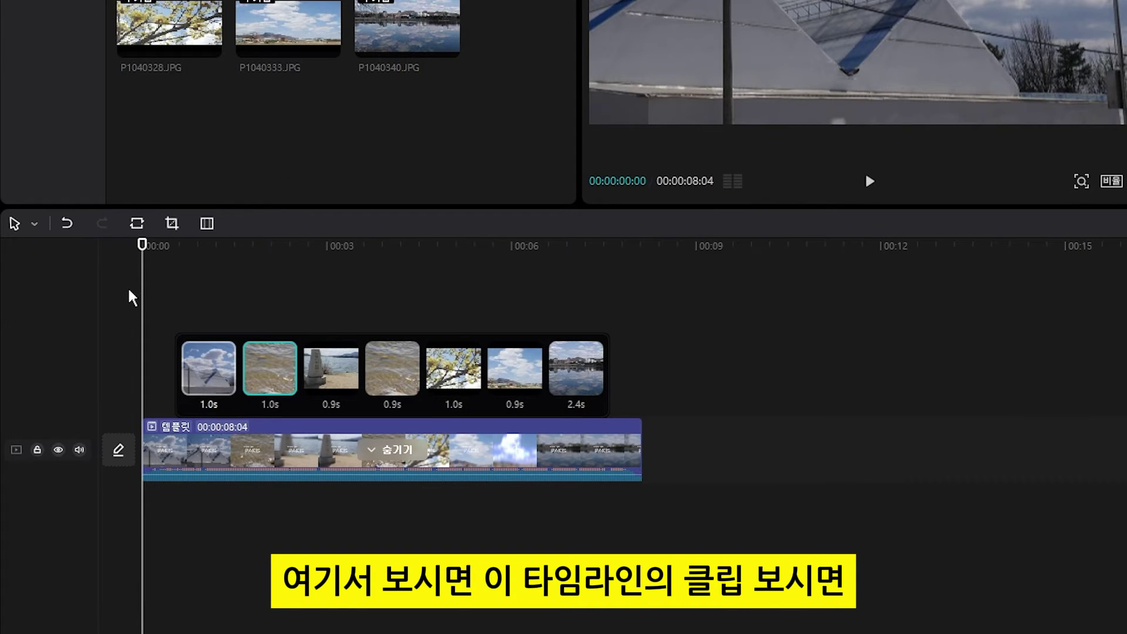
Step: Hide the strip of replaceable clips above the template clip and reopen it for editing
click(404, 453)
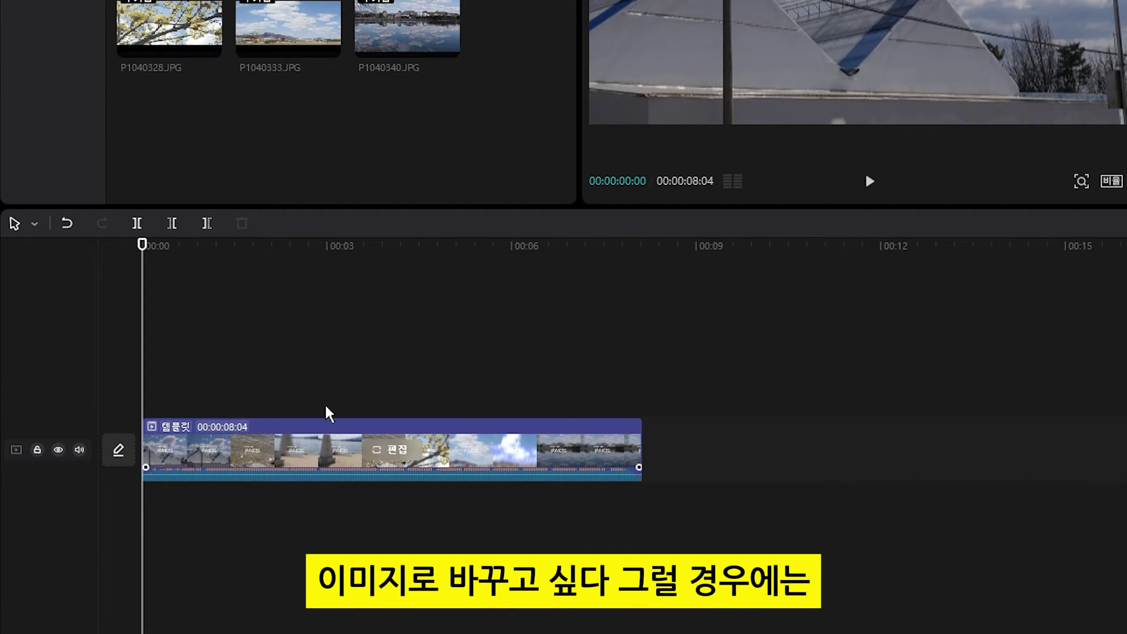
click(403, 455)
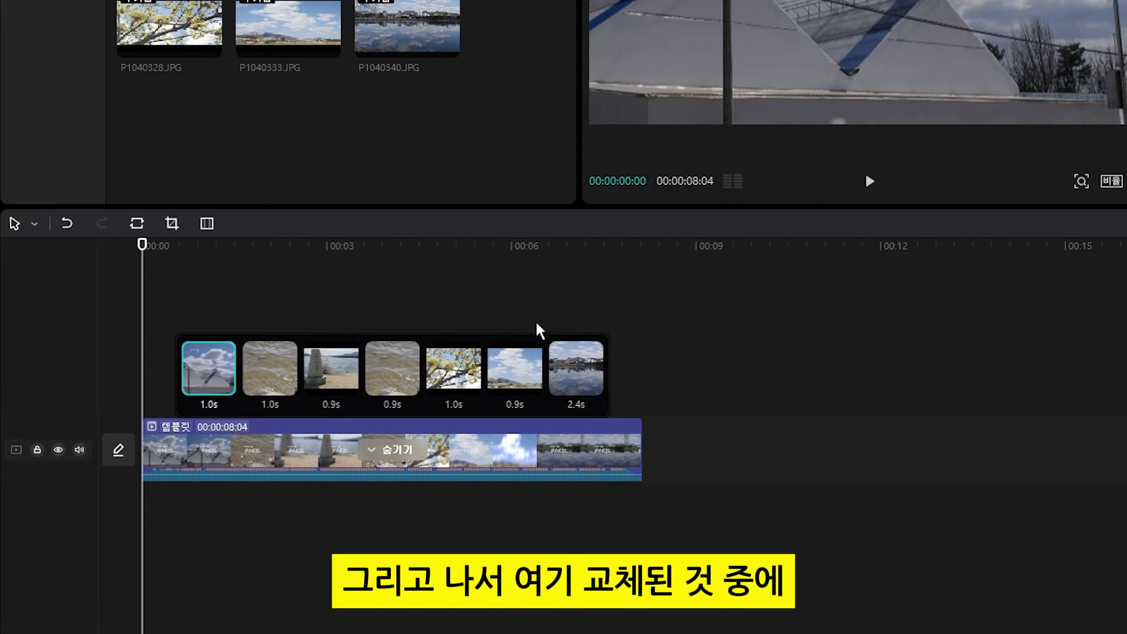
mouse_move(280, 373)
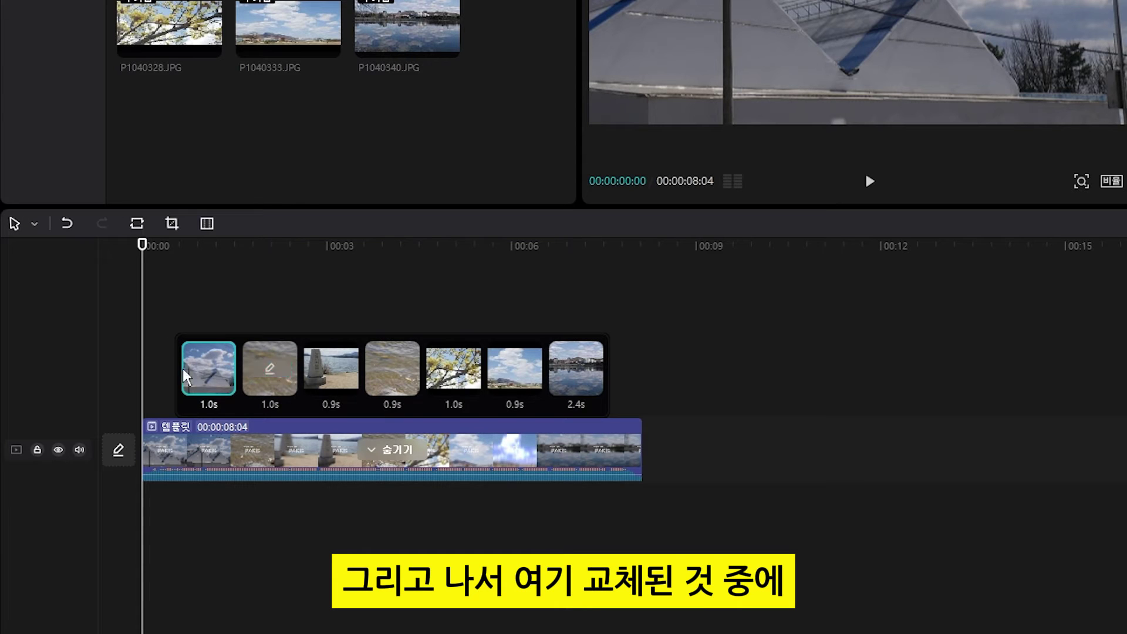
mouse_move(209, 375)
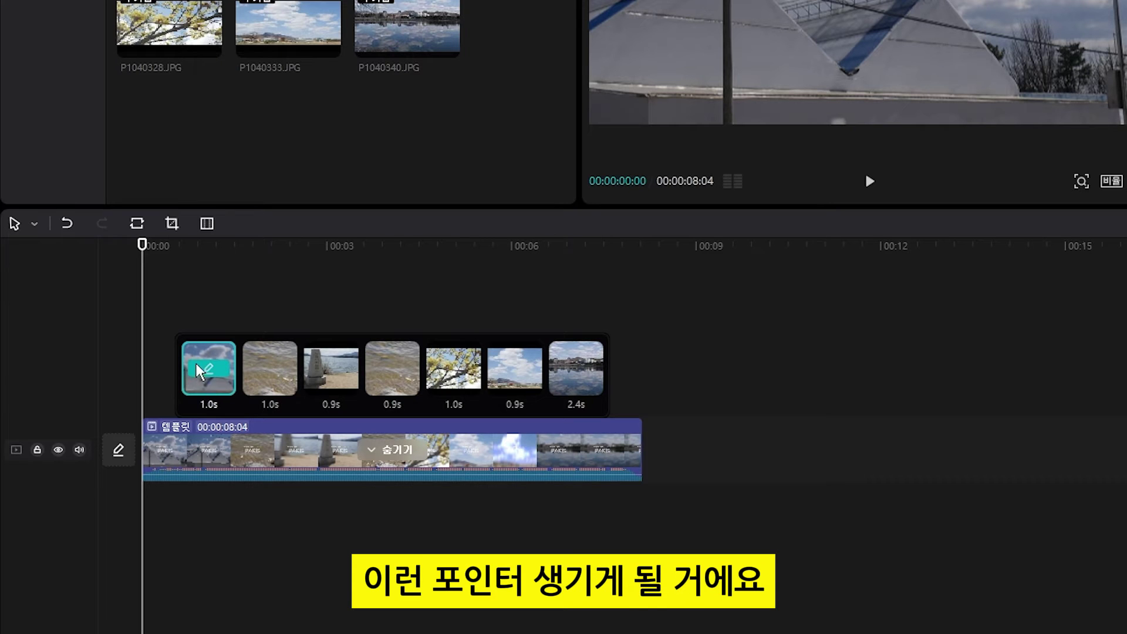
click(217, 370)
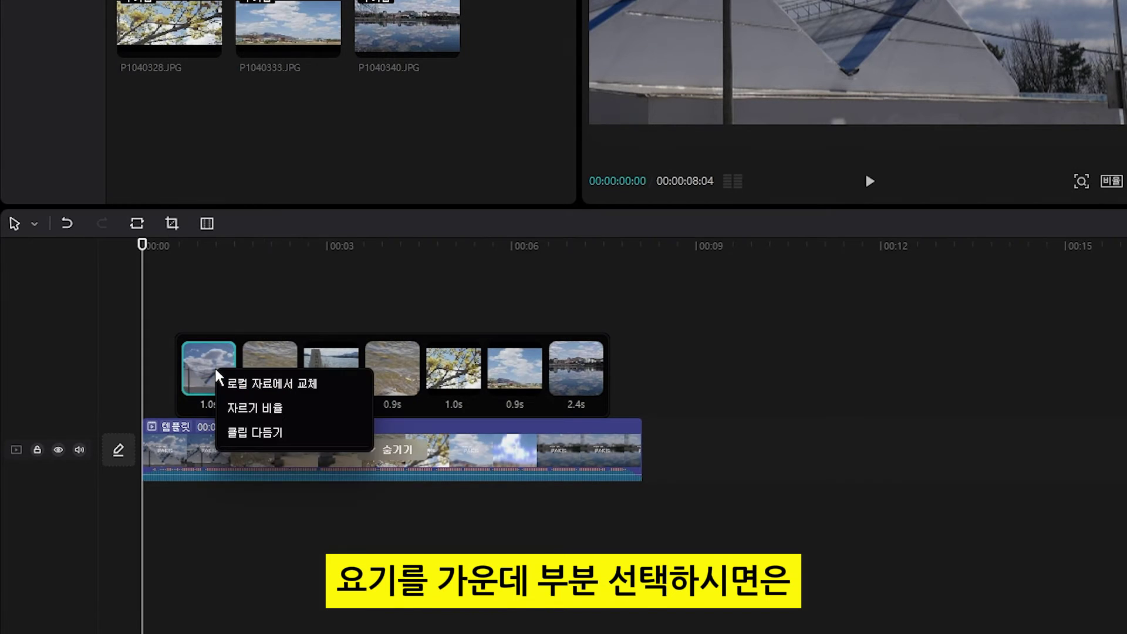
click(282, 385)
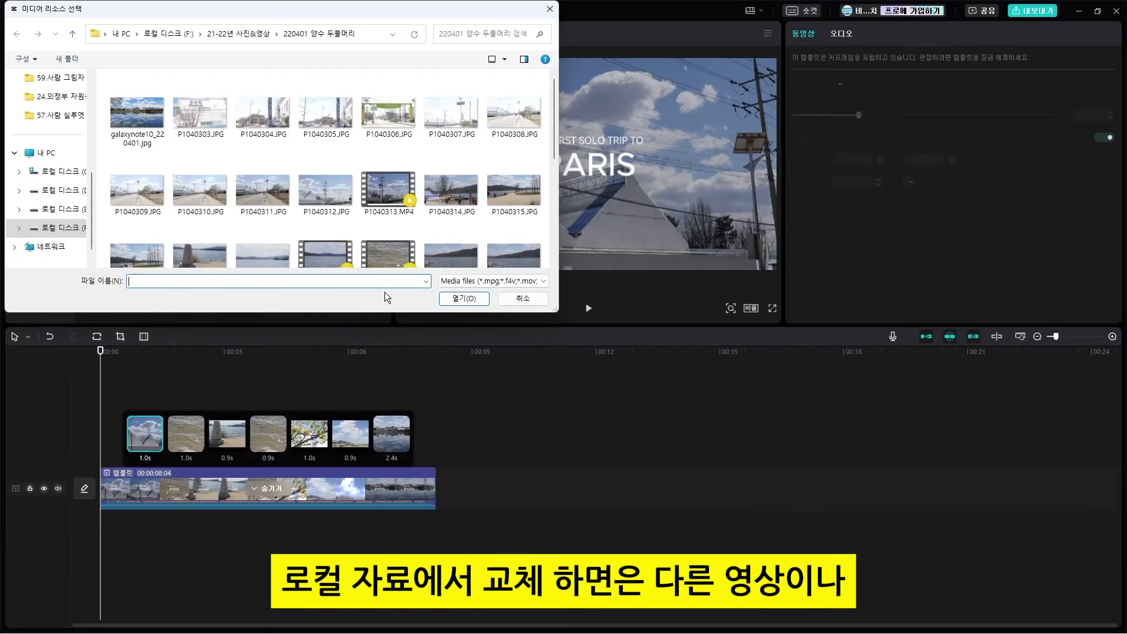
click(522, 299)
Step: Trim the template's second clip by shifting its one-second section to a different part of the source video, and replace the clip with it
click(189, 438)
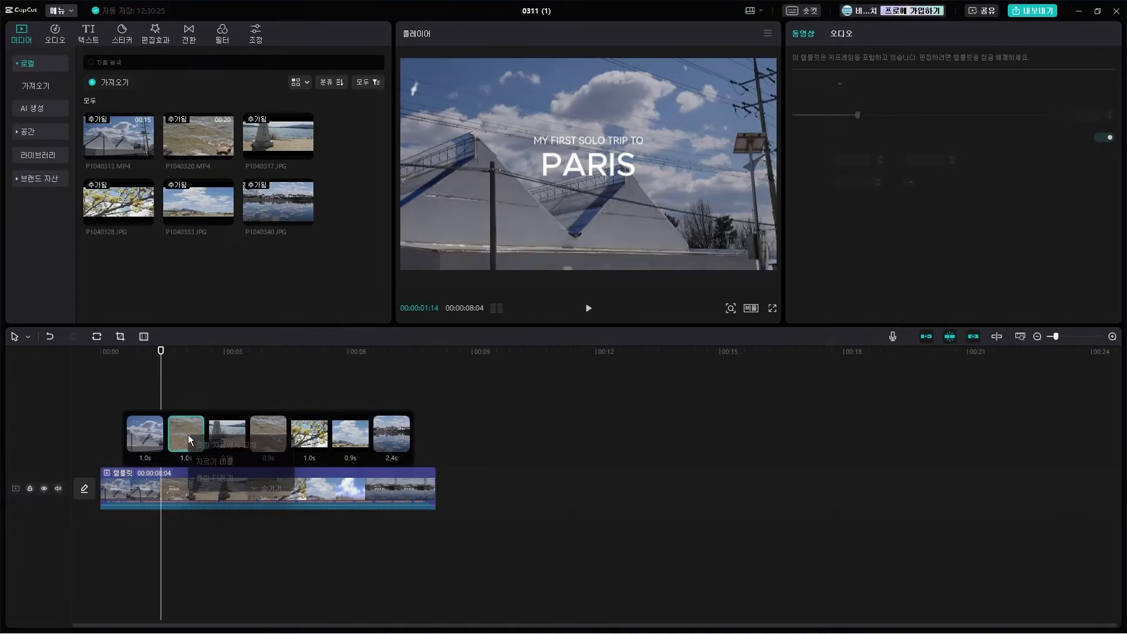
click(238, 480)
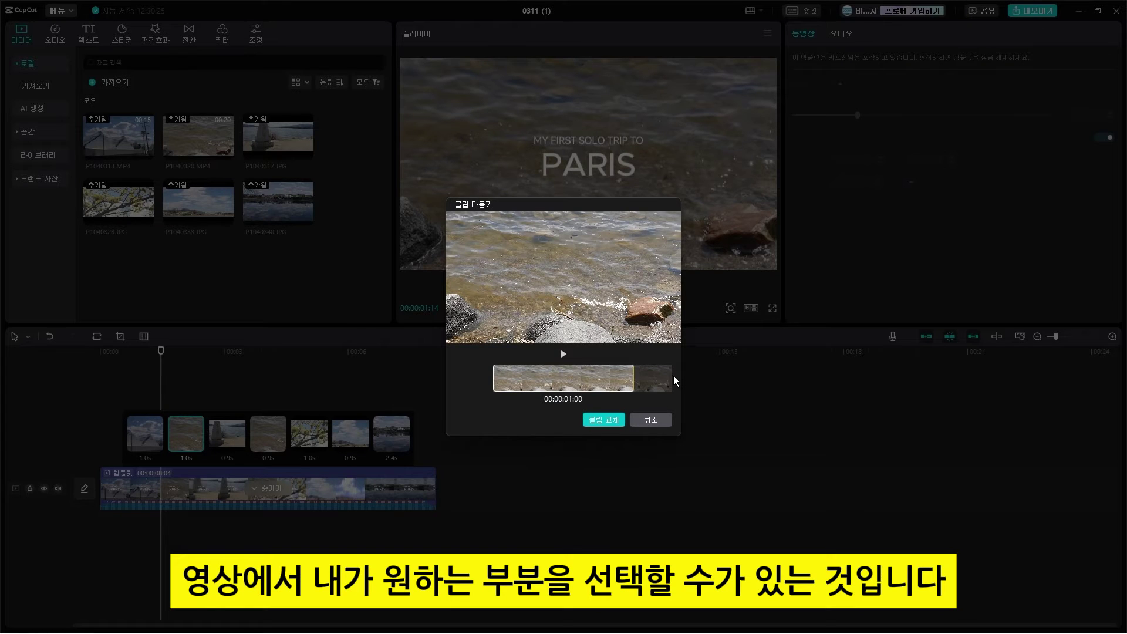
drag(622, 383, 516, 377)
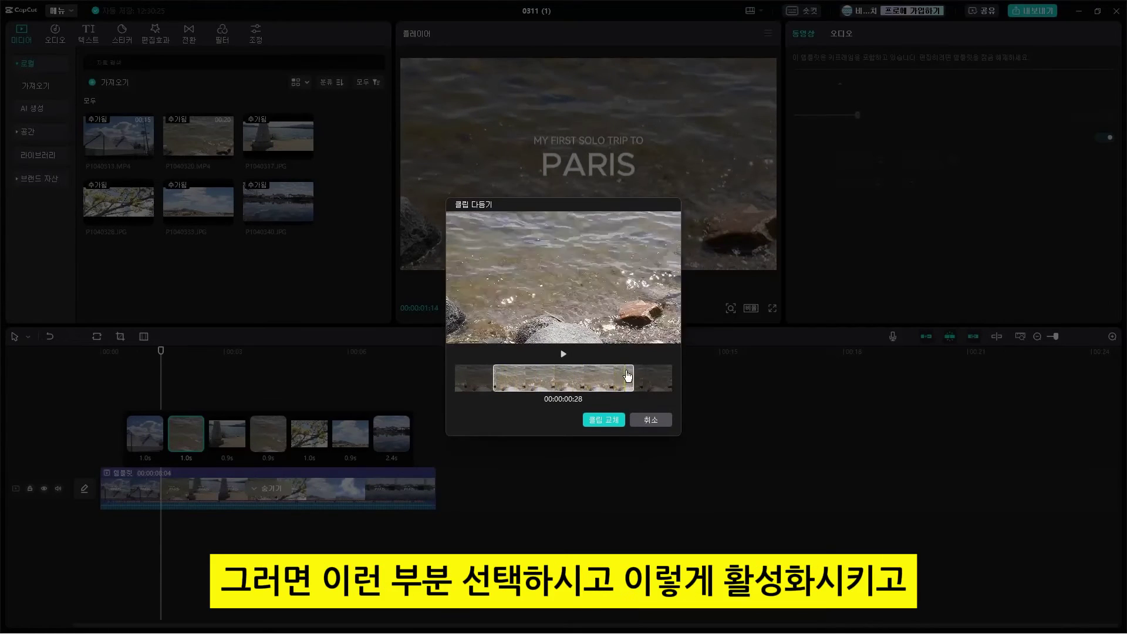
click(611, 379)
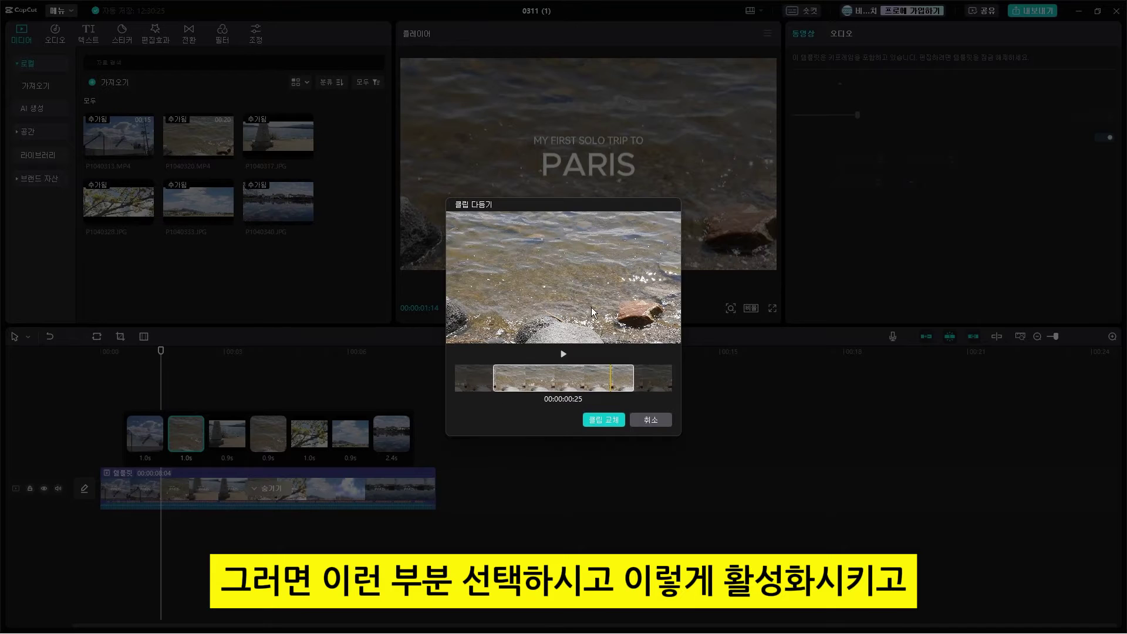
click(608, 420)
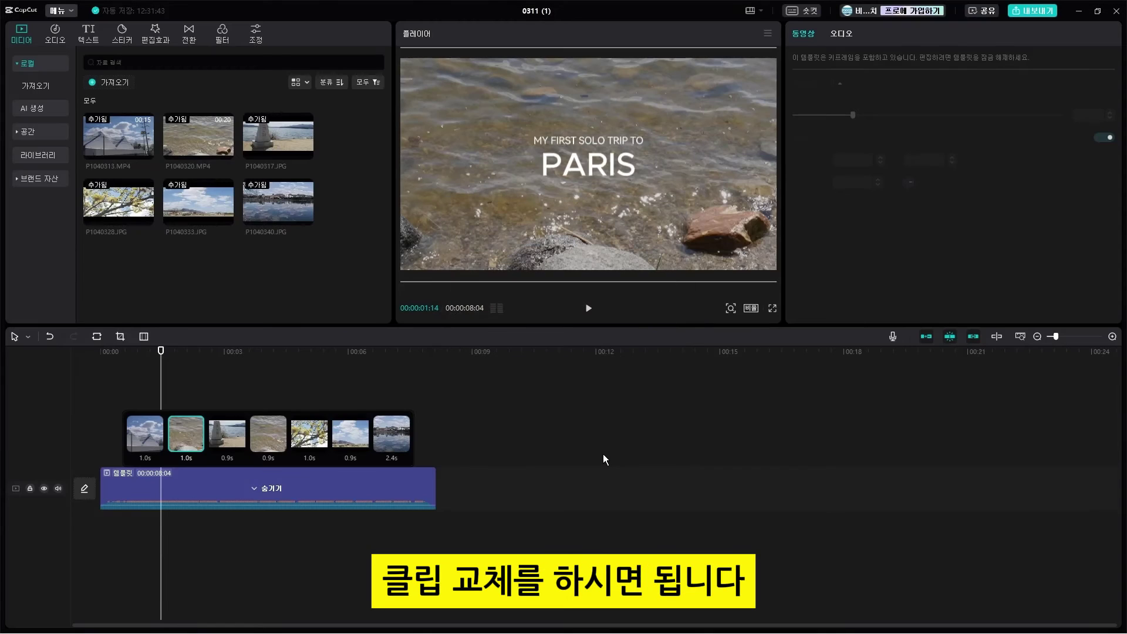
Step: Play the template from the second clip to check its new section, and return the playhead to that clip
click(588, 309)
click(588, 309)
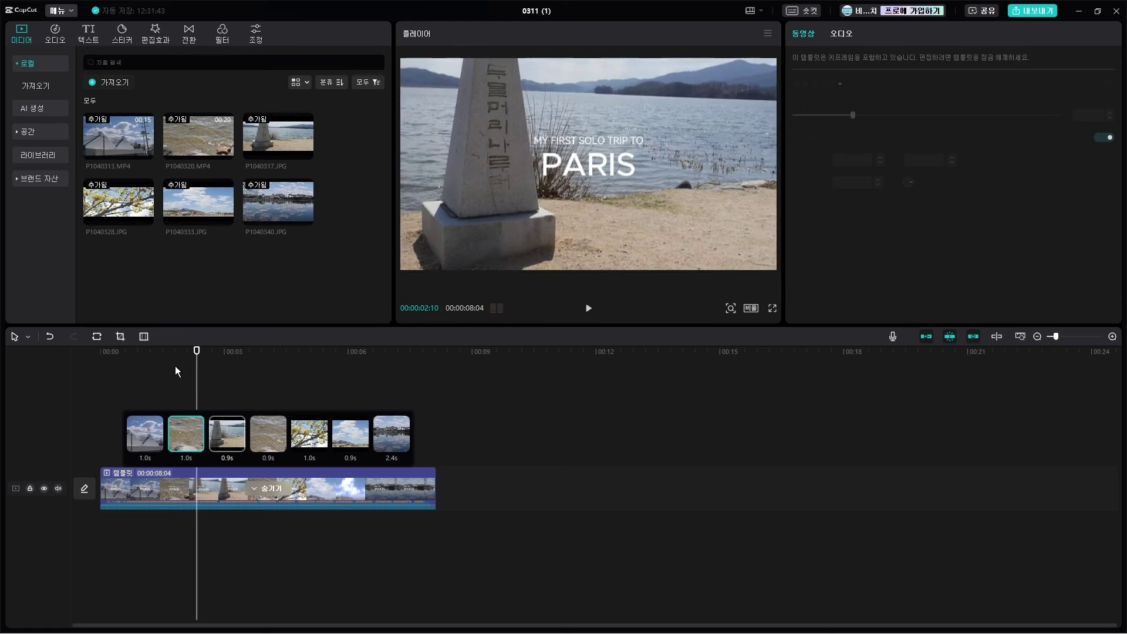
click(164, 376)
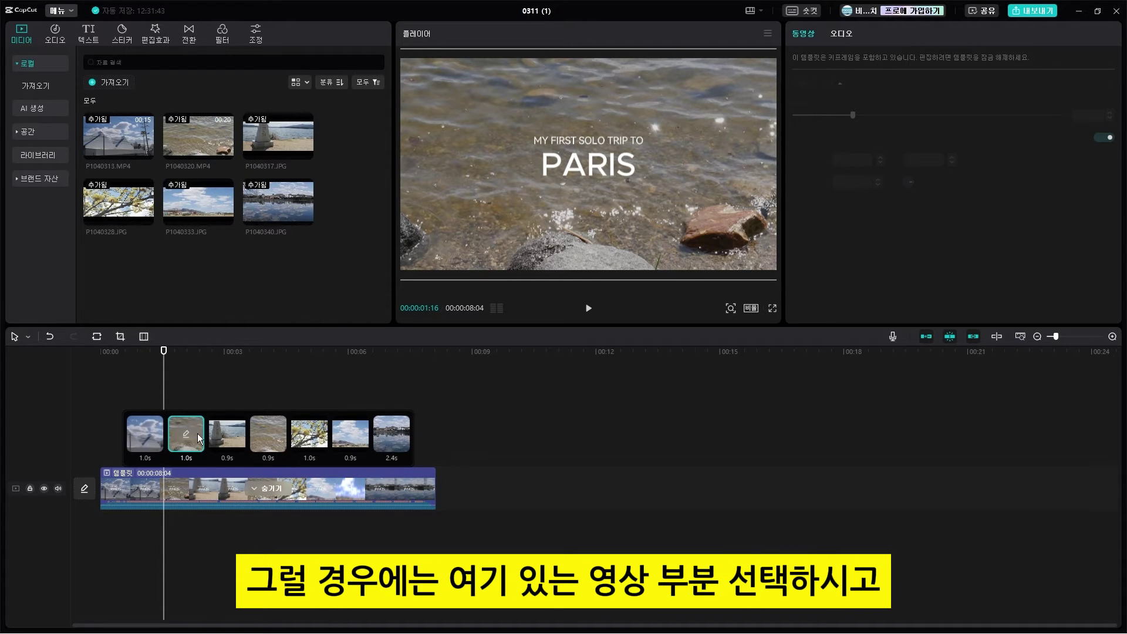
Step: Mute the template's second clip by setting its audio volume to -∞ dB
mouse_move(201, 429)
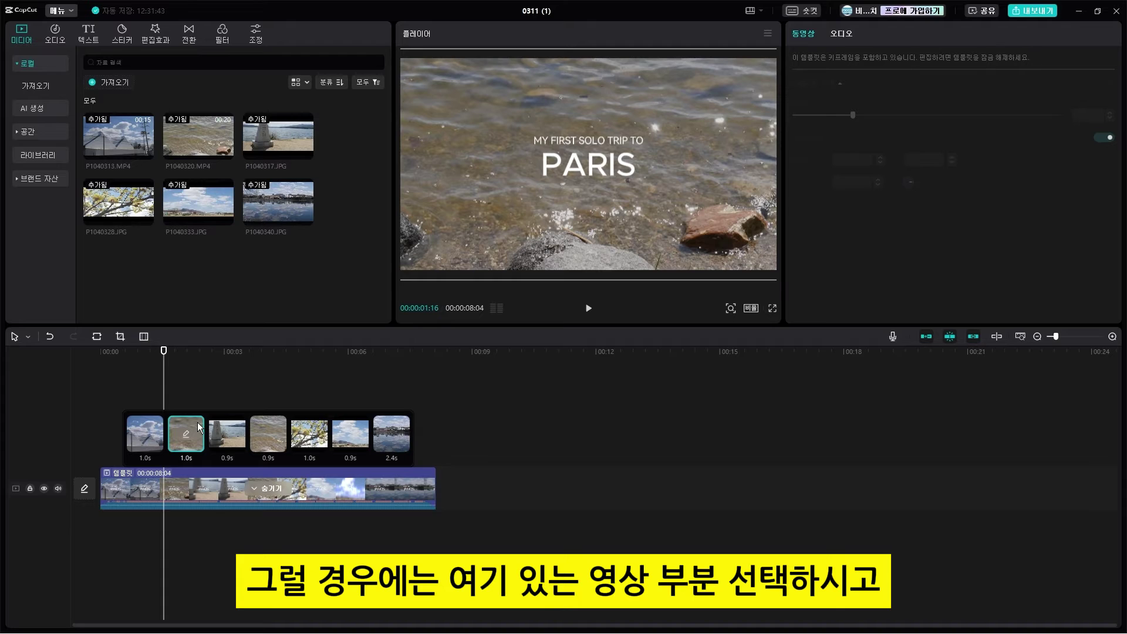
click(199, 427)
click(841, 34)
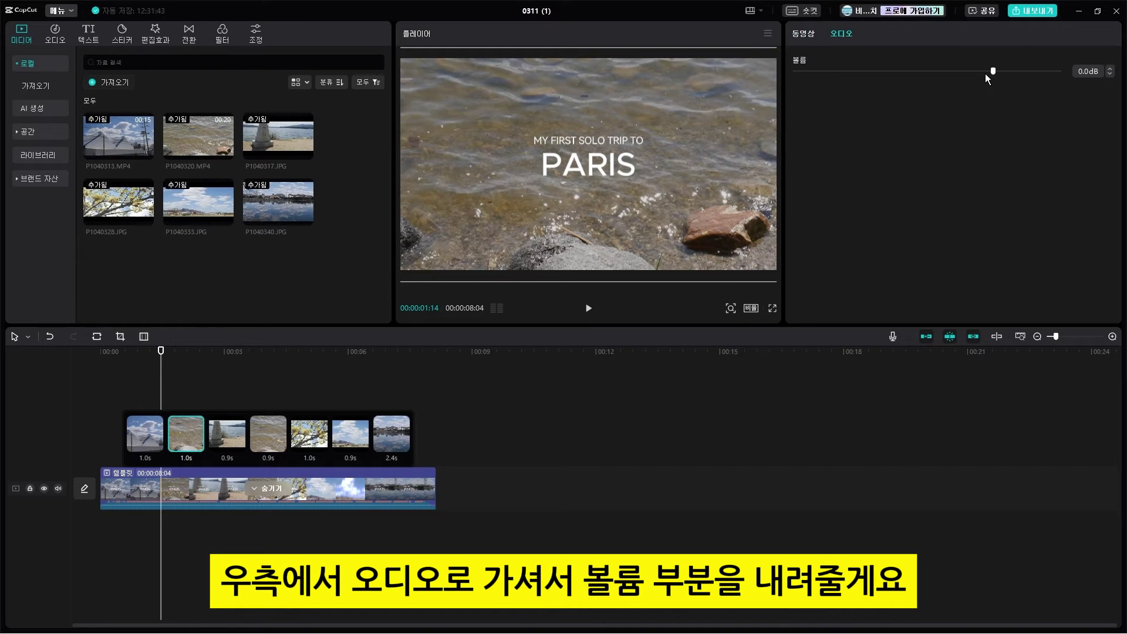
drag(992, 71, 744, 90)
Step: Play the template from the second clip through the fourth clip to check the sound
click(589, 310)
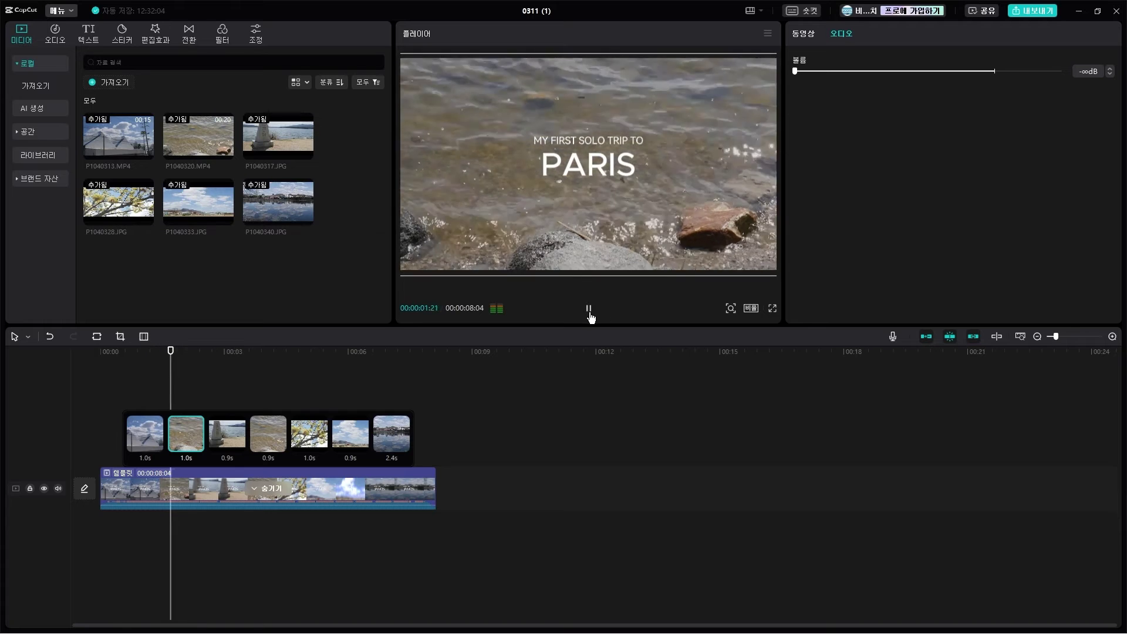
click(372, 359)
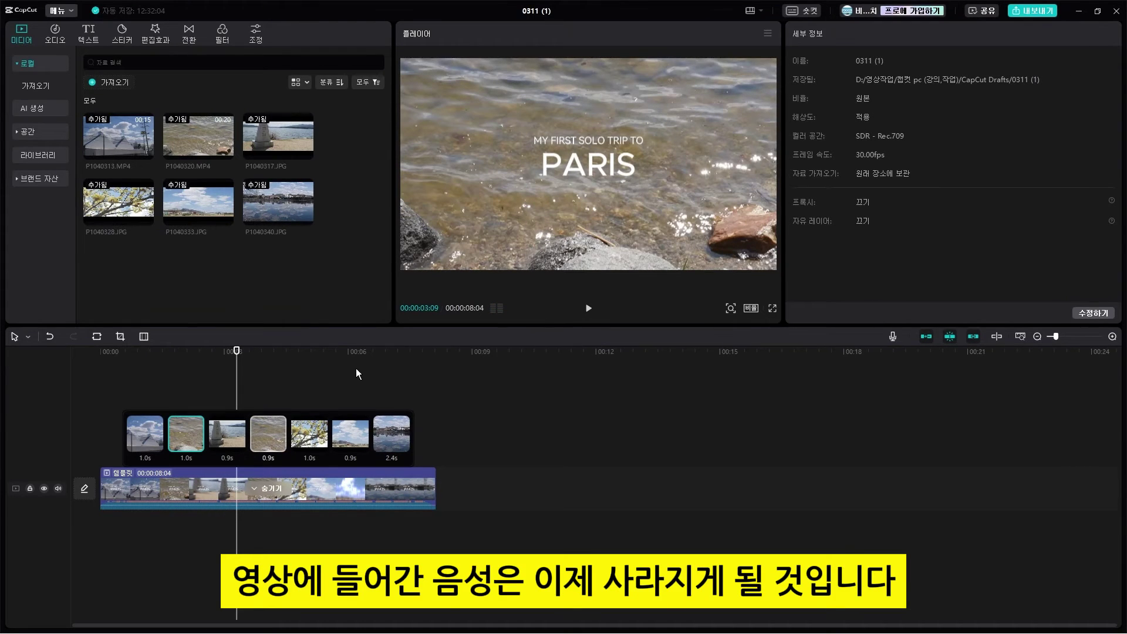
click(589, 308)
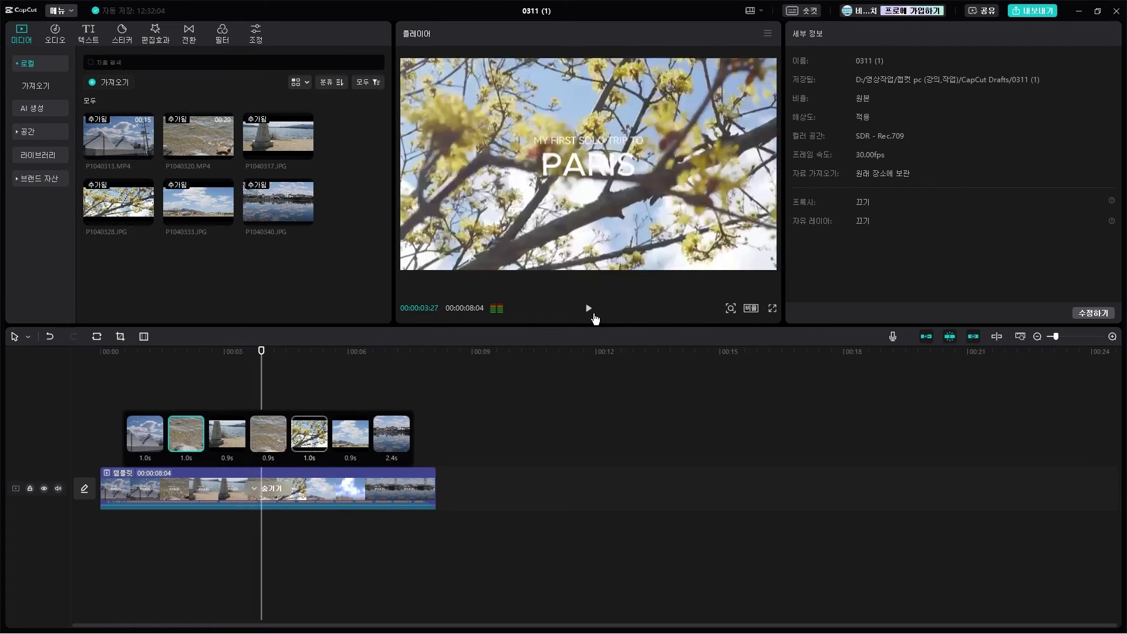
click(589, 308)
Step: Listen to the template's fourth clip and mute it by setting its audio volume to -∞ dB
click(273, 427)
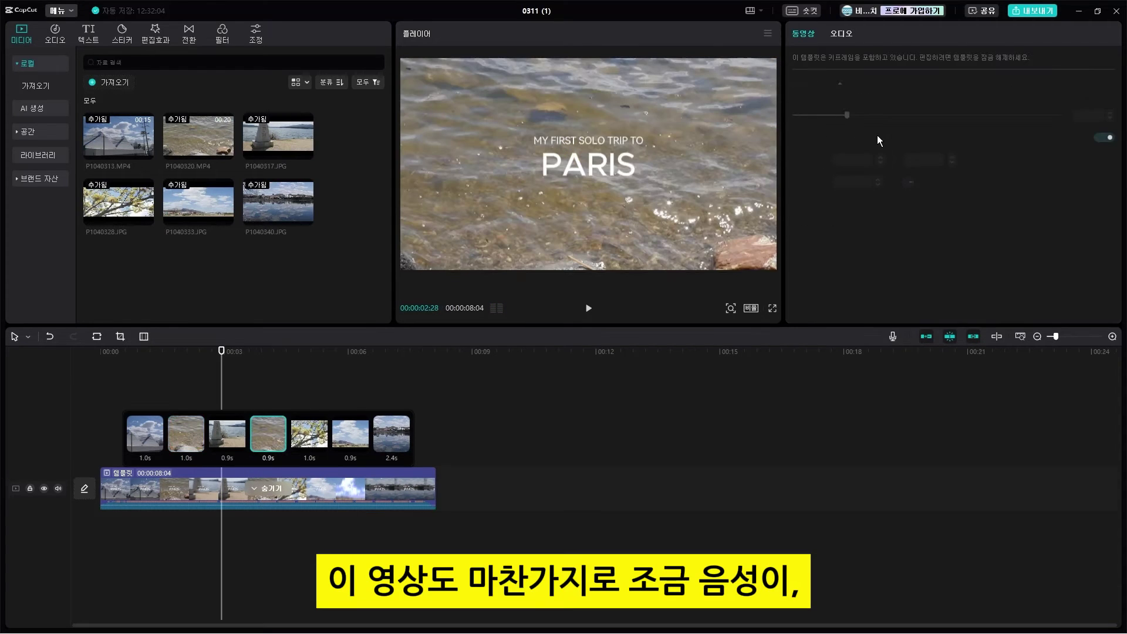
mouse_move(222, 360)
mouse_down()
mouse_move(257, 364)
mouse_move(193, 360)
mouse_move(213, 364)
mouse_up()
click(589, 308)
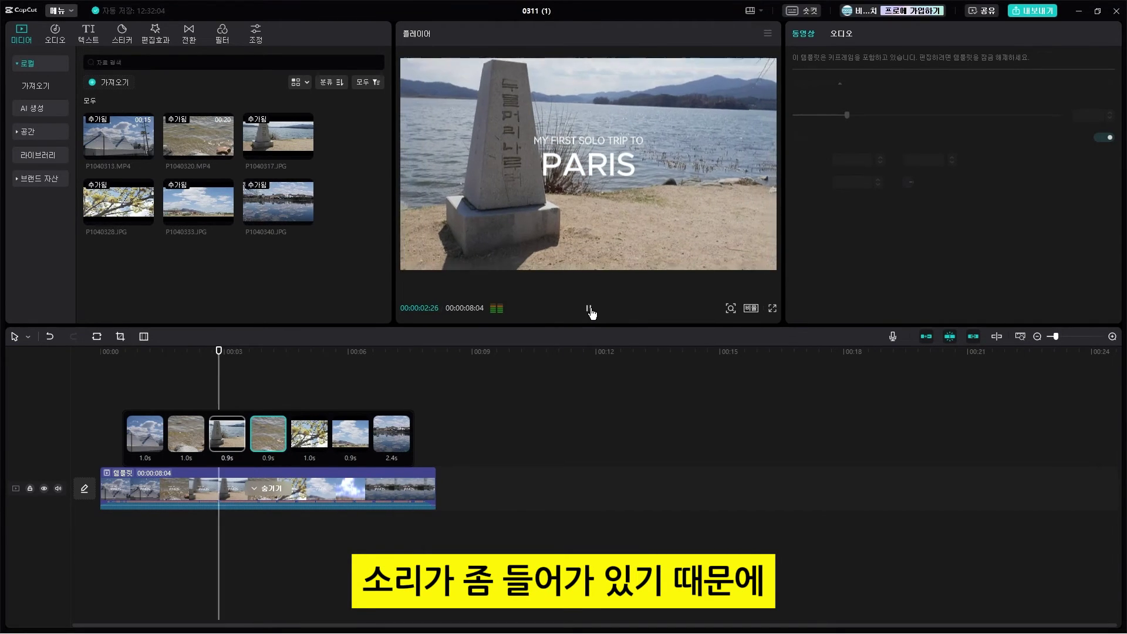
click(589, 309)
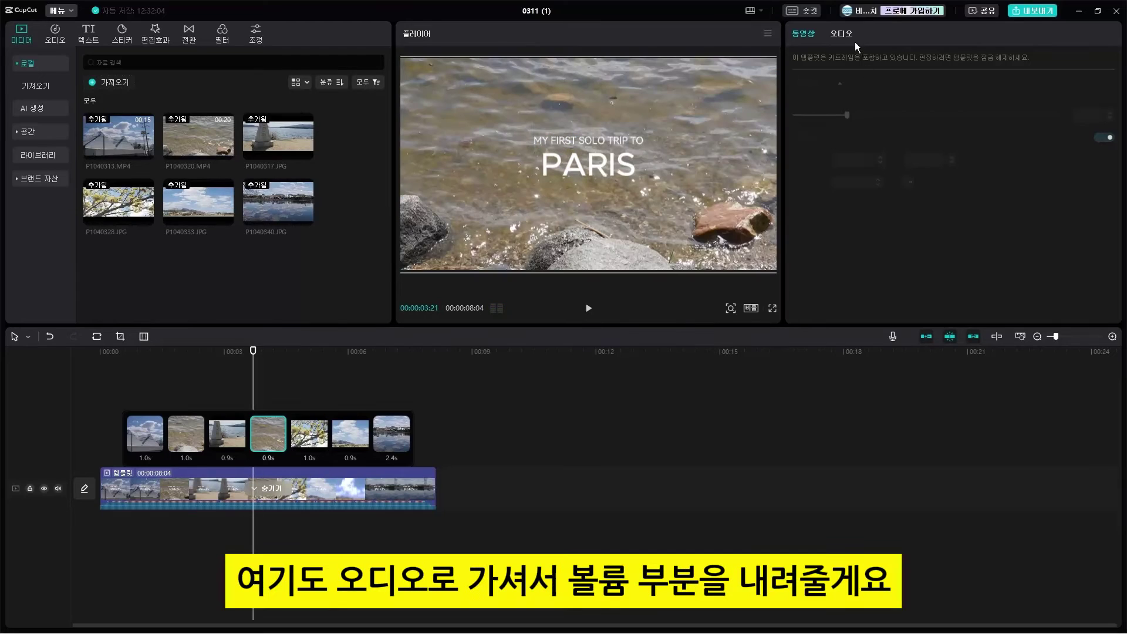
click(846, 35)
drag(995, 70, 795, 71)
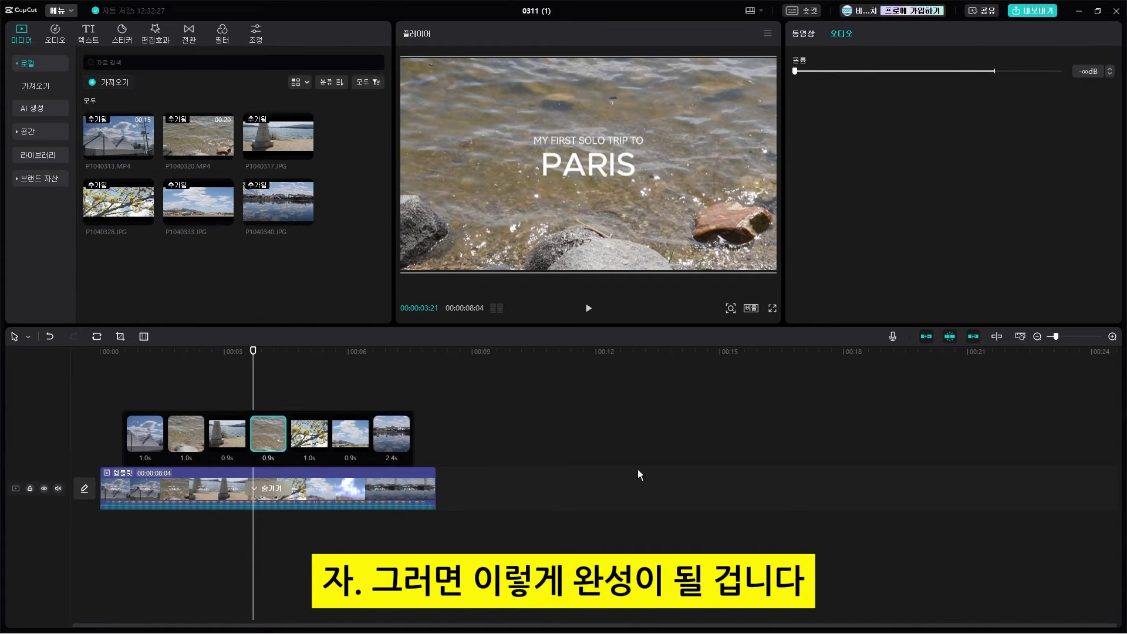
Step: Return to the start of the timeline and change the template's first text paragraph to "korea"
click(353, 381)
key(Home)
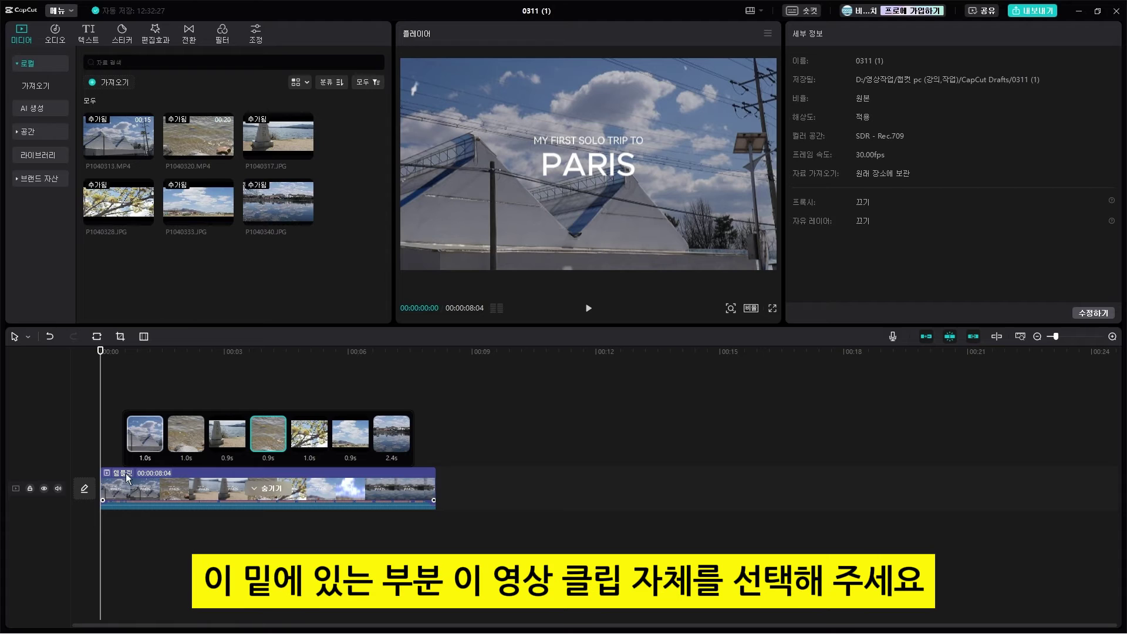
click(197, 477)
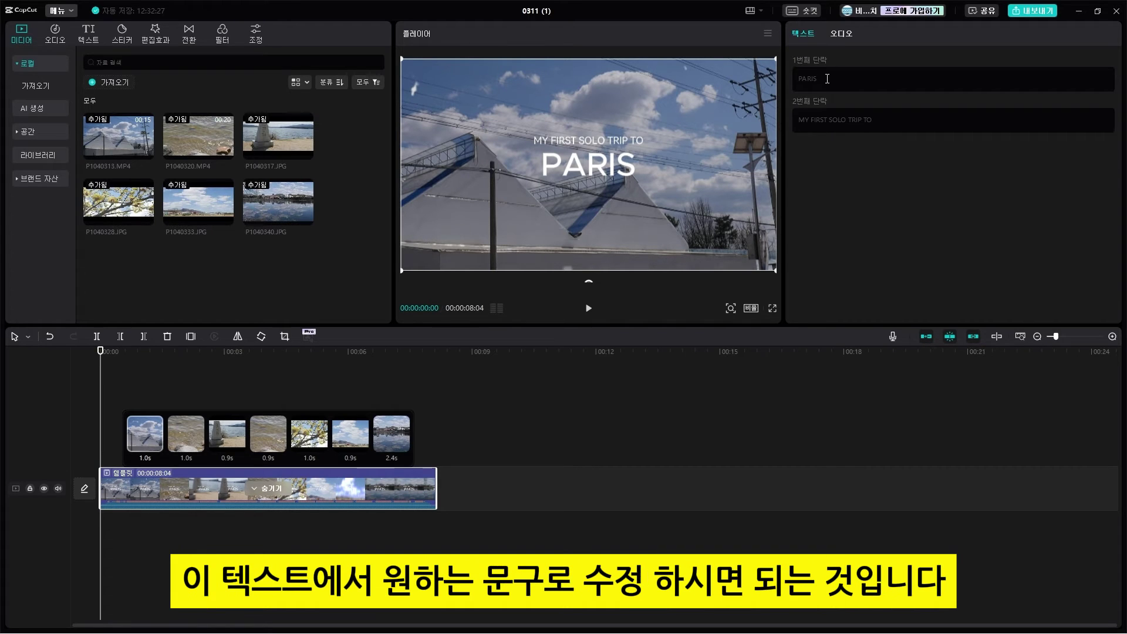
double_click(798, 76)
text(korea)
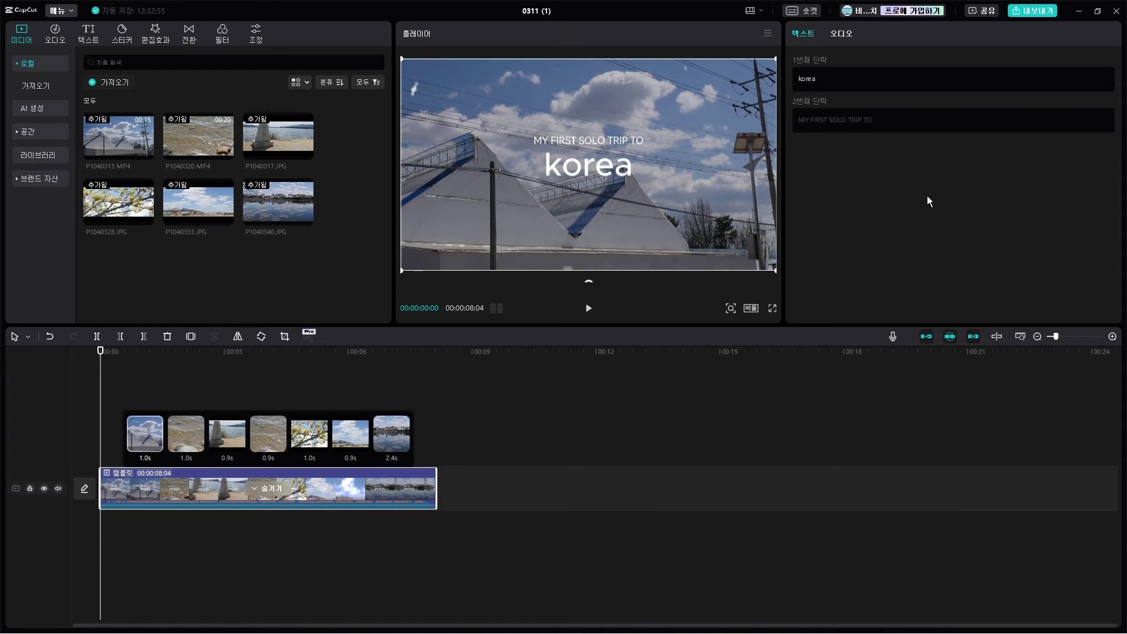
Step: Change the template's second text paragraph to "my trip"
click(885, 119)
text(my)
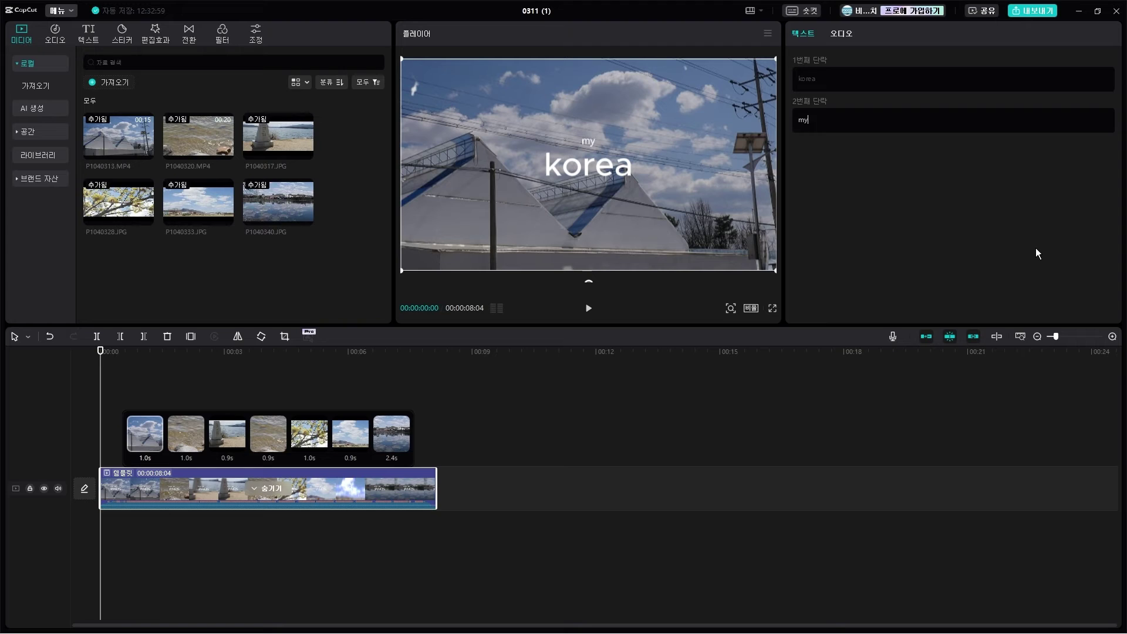
text( trip)
click(941, 239)
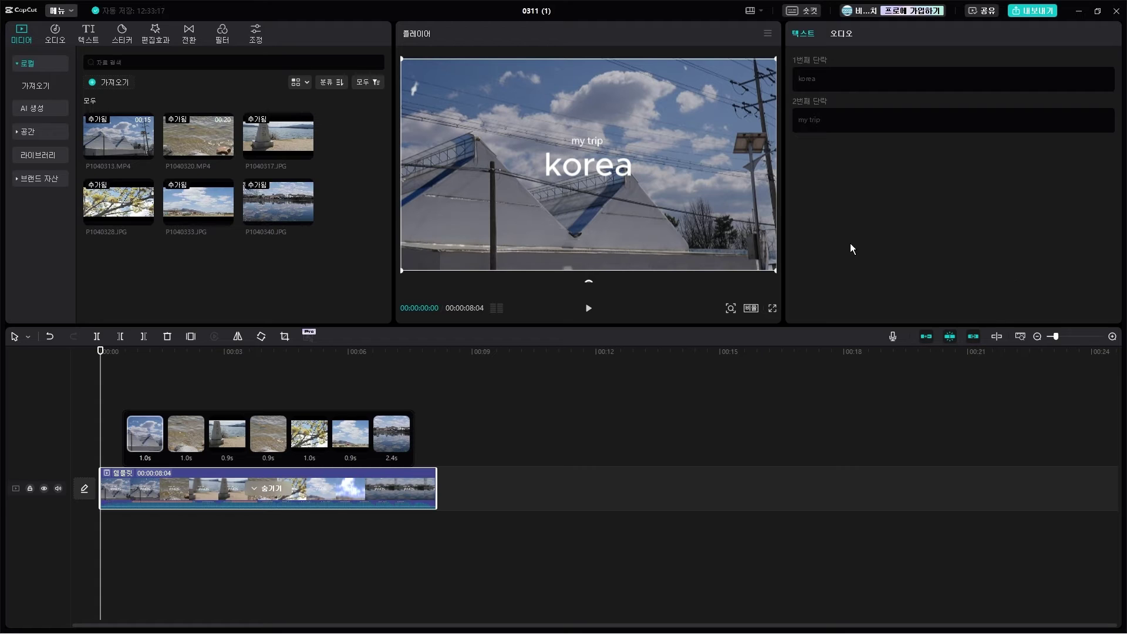
click(797, 79)
click(798, 121)
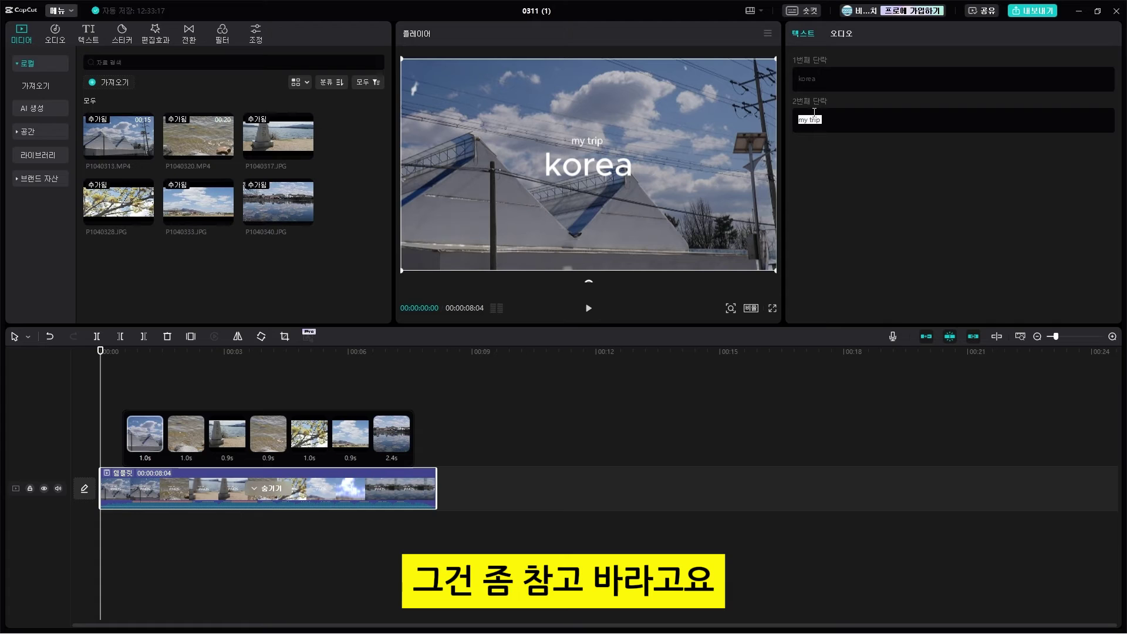
Step: Set the template's video and music volumes to 0.0 dB and hide the strip of replaceable clips
click(840, 33)
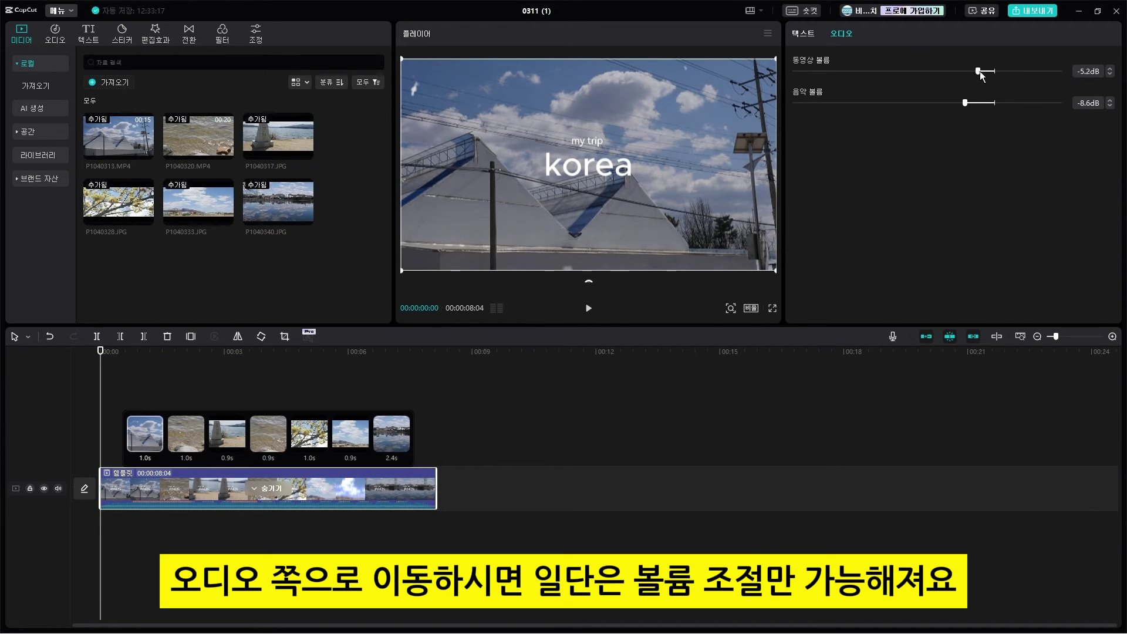
drag(979, 72, 992, 105)
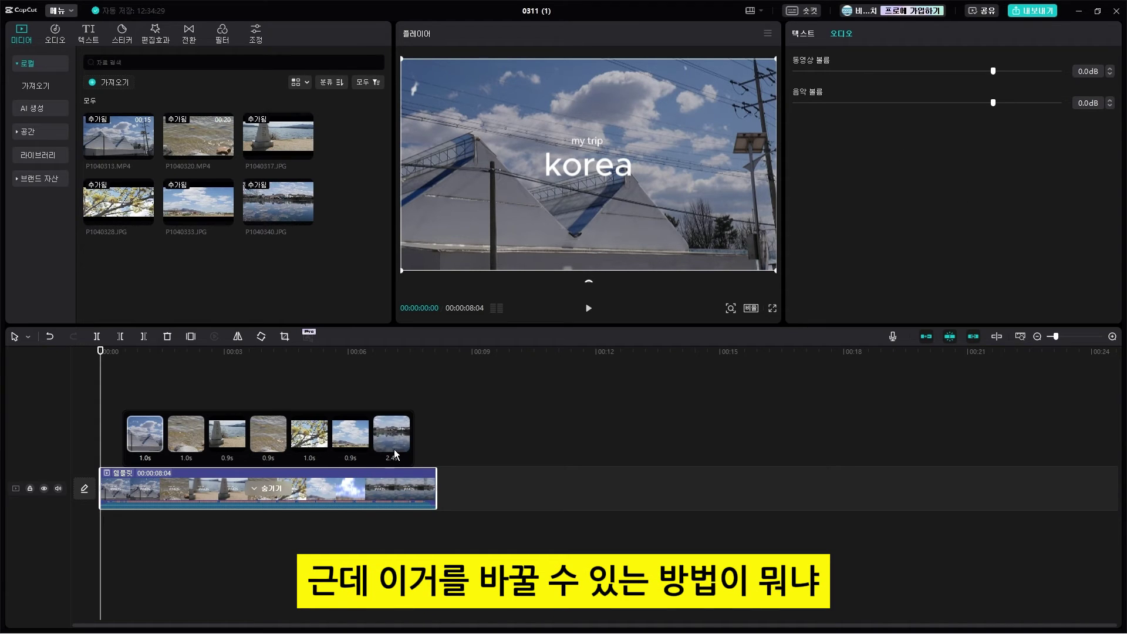
click(277, 488)
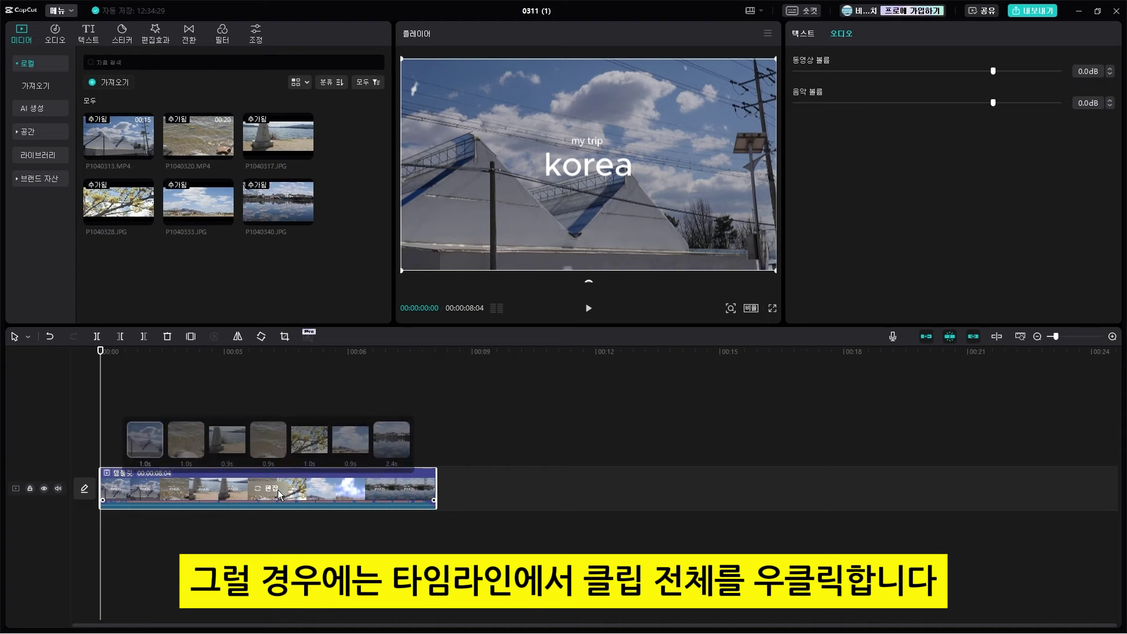
Step: Extract the audio from the template clip and delete the separated Travel Intro track
right_click(197, 492)
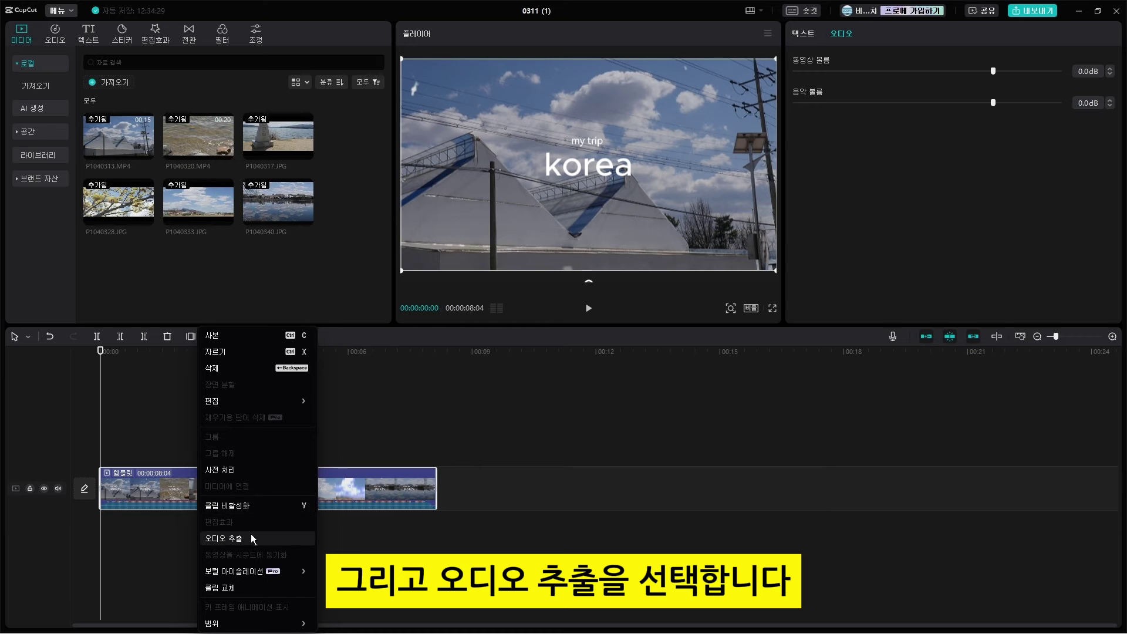
click(252, 538)
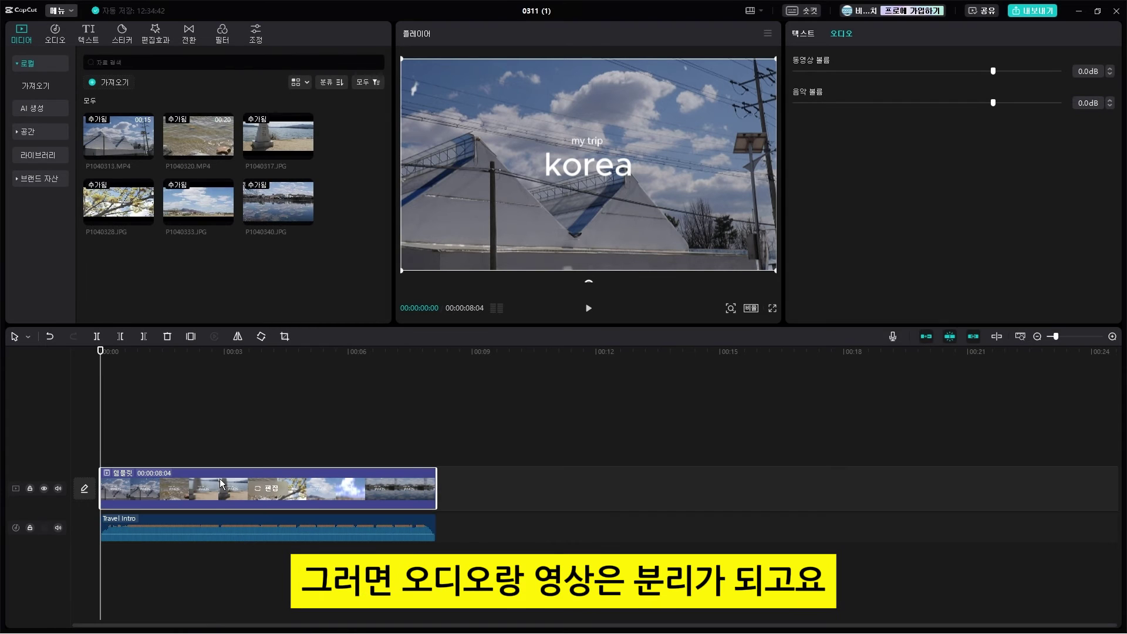
click(205, 523)
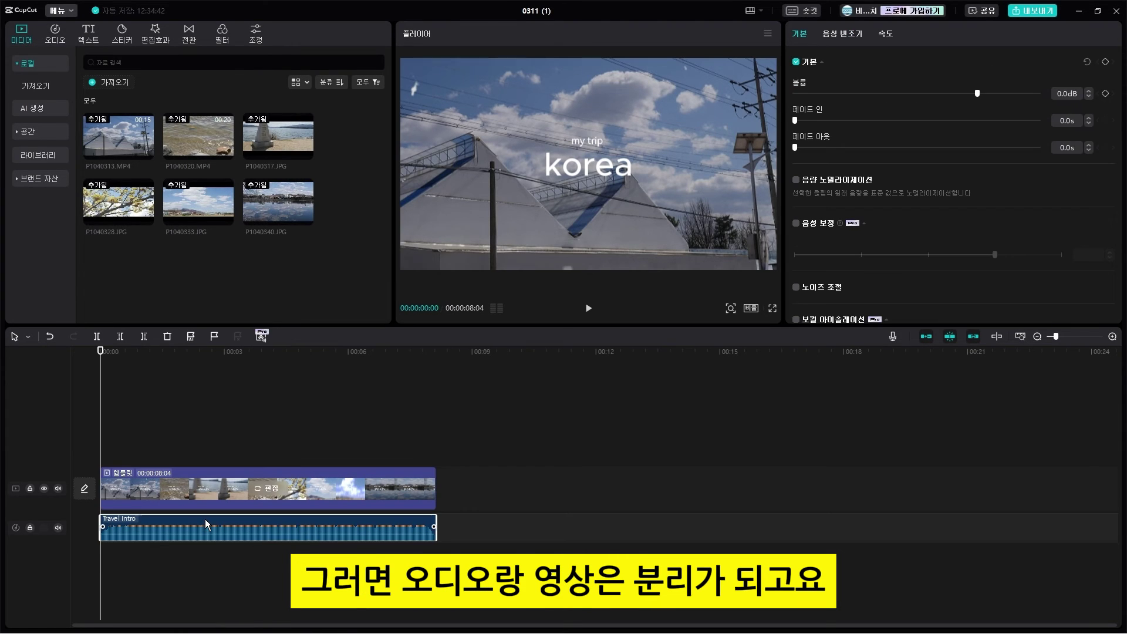
key(Delete)
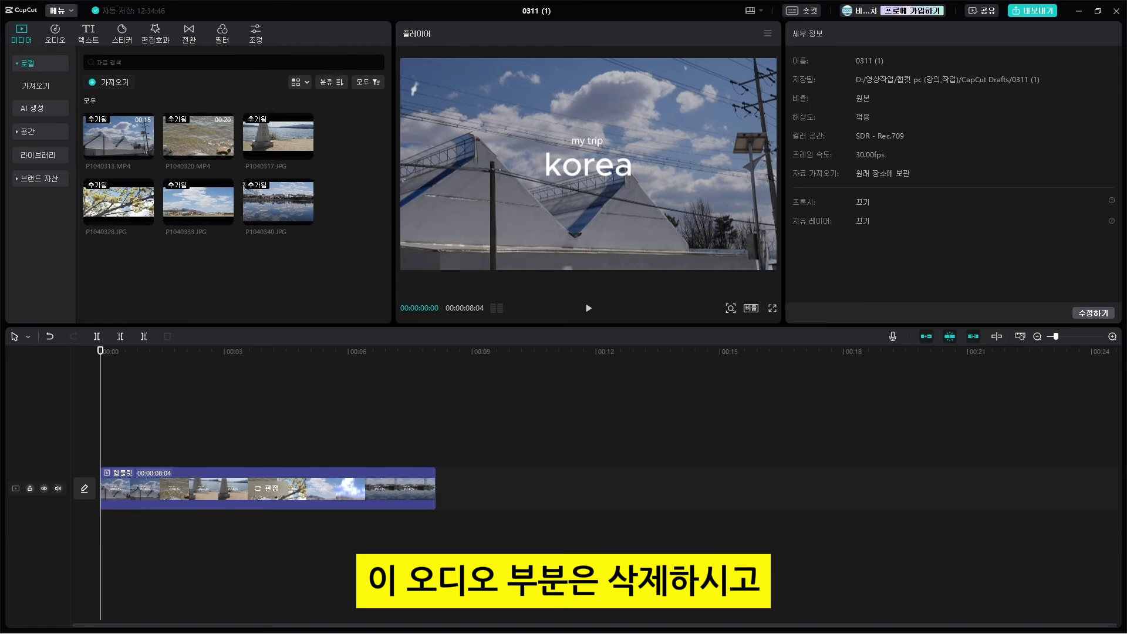
Step: Lay the song SNS girls / capicapi techno L +(1162096) beneath the template, ending where the template ends, and start the export
click(56, 32)
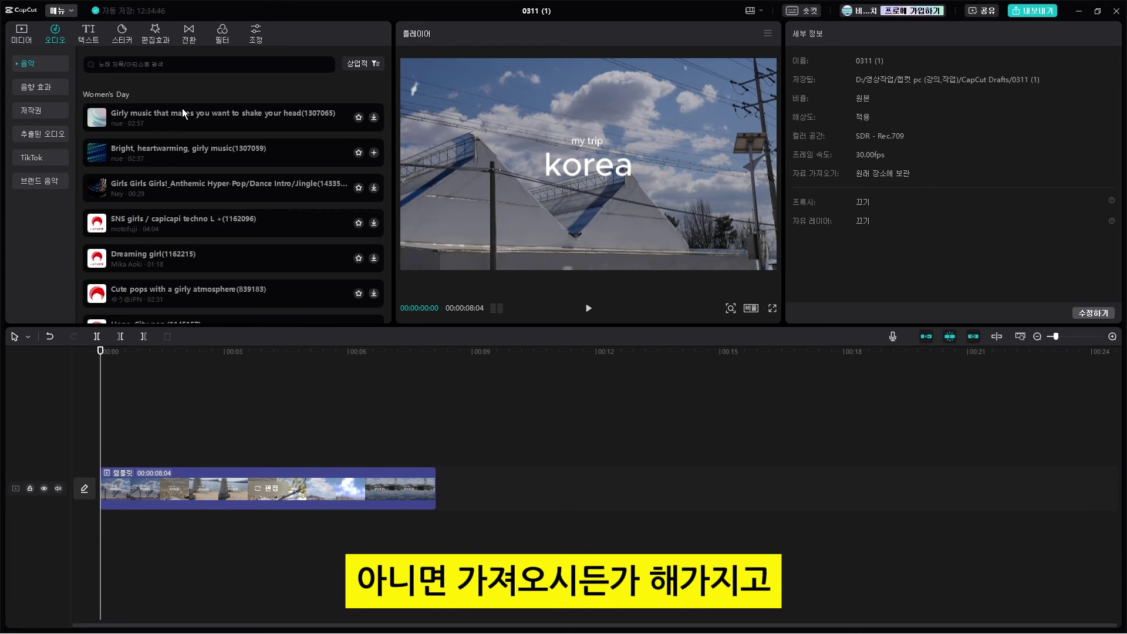
drag(161, 209, 103, 533)
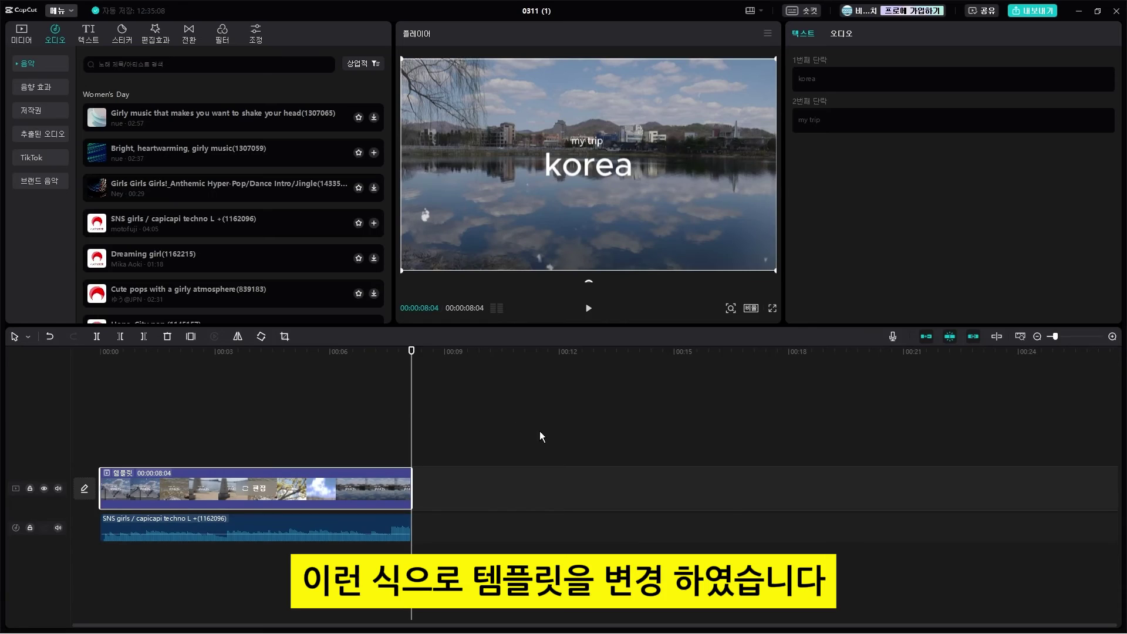
key(Home)
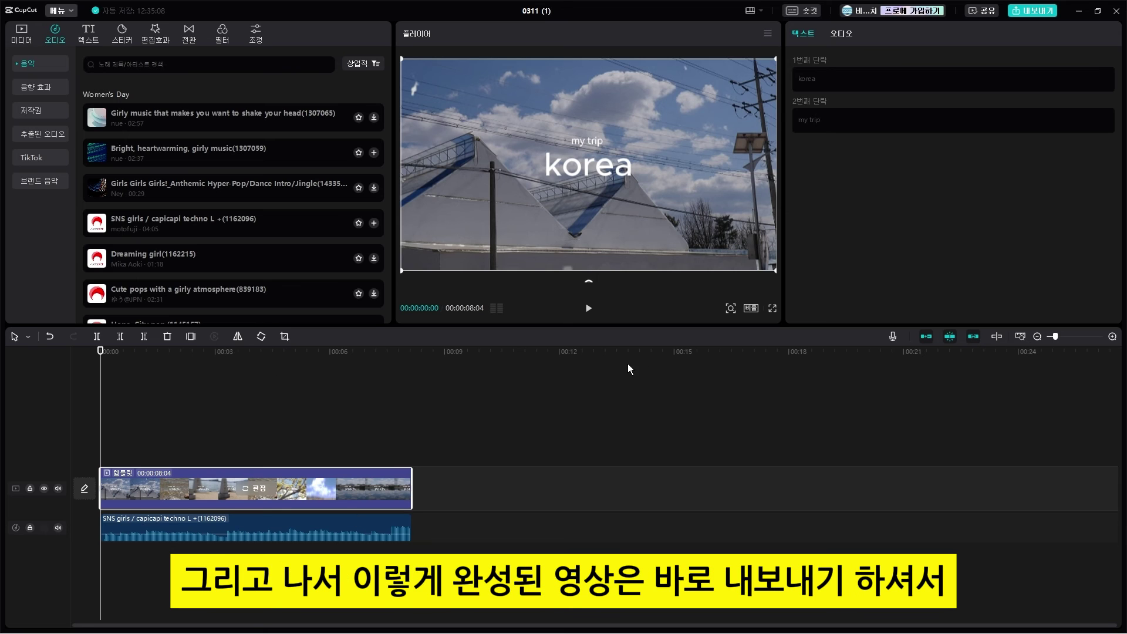
click(1033, 10)
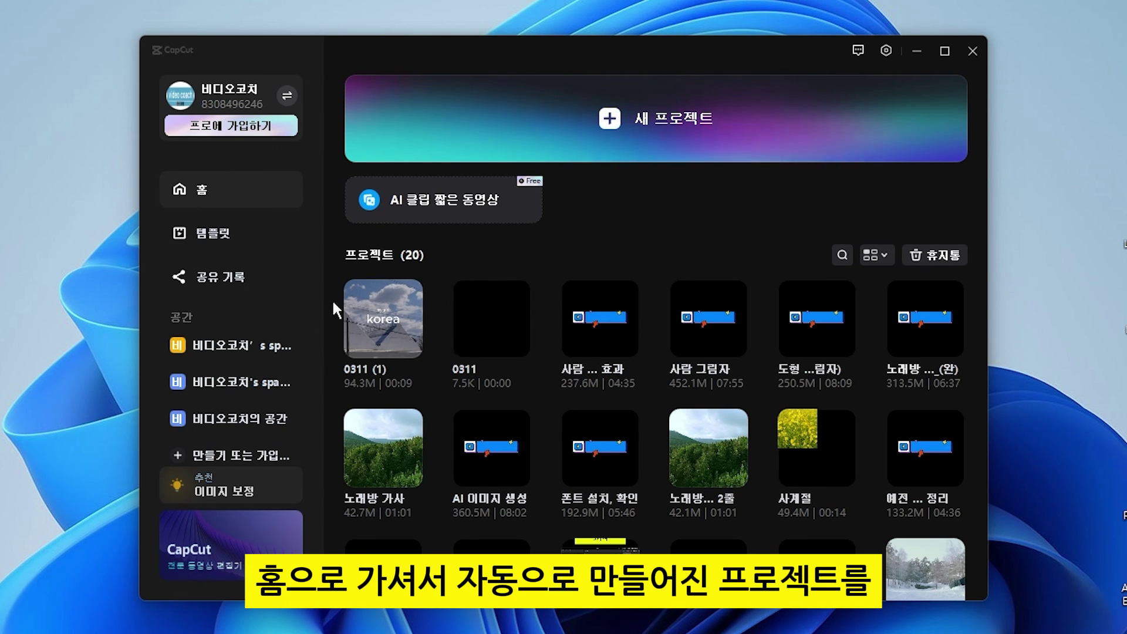
Step: Reopen the project 0311 (1) from the home screen and show the template's replaceable clips for editing
double_click(394, 312)
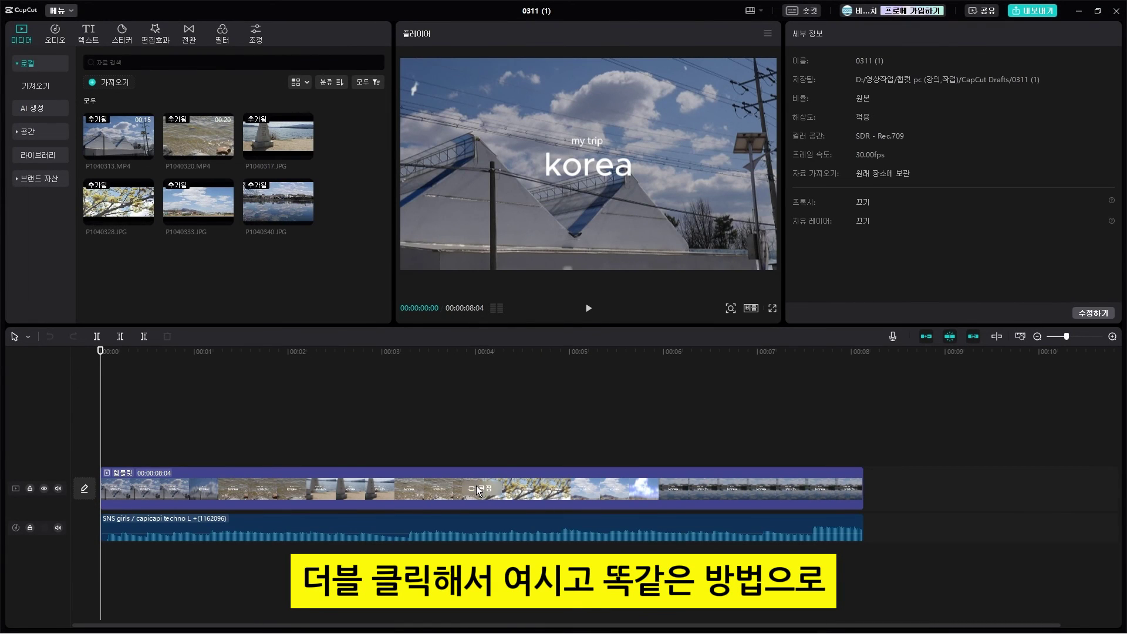
click(480, 487)
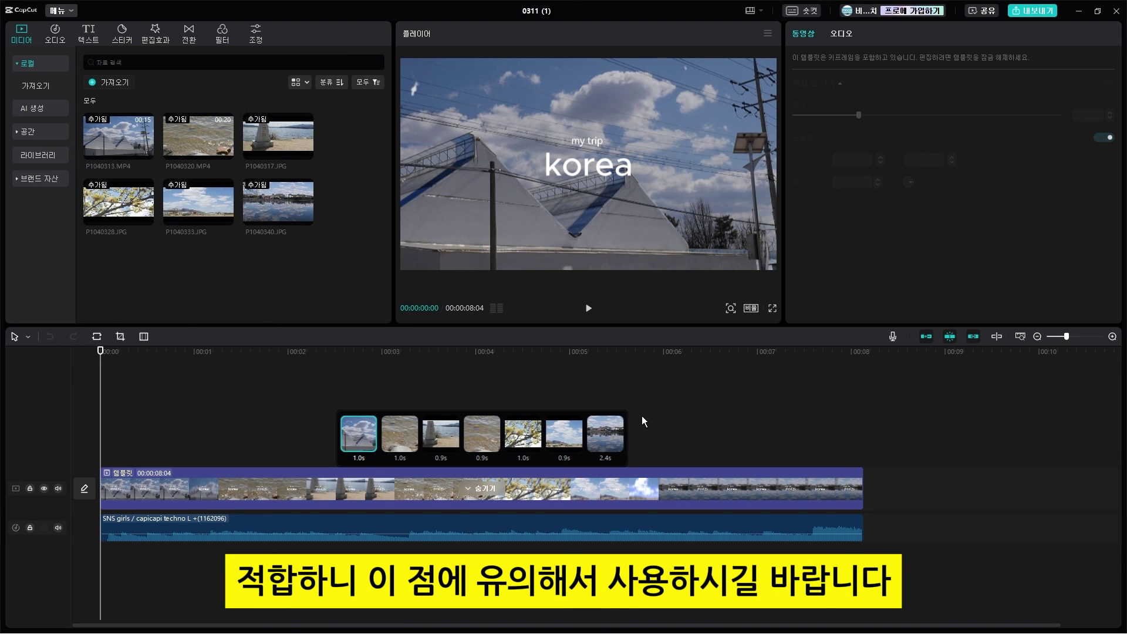
Step: Set the volume of the added song to -∞ dB and play the template from the beginning
click(643, 529)
key(space)
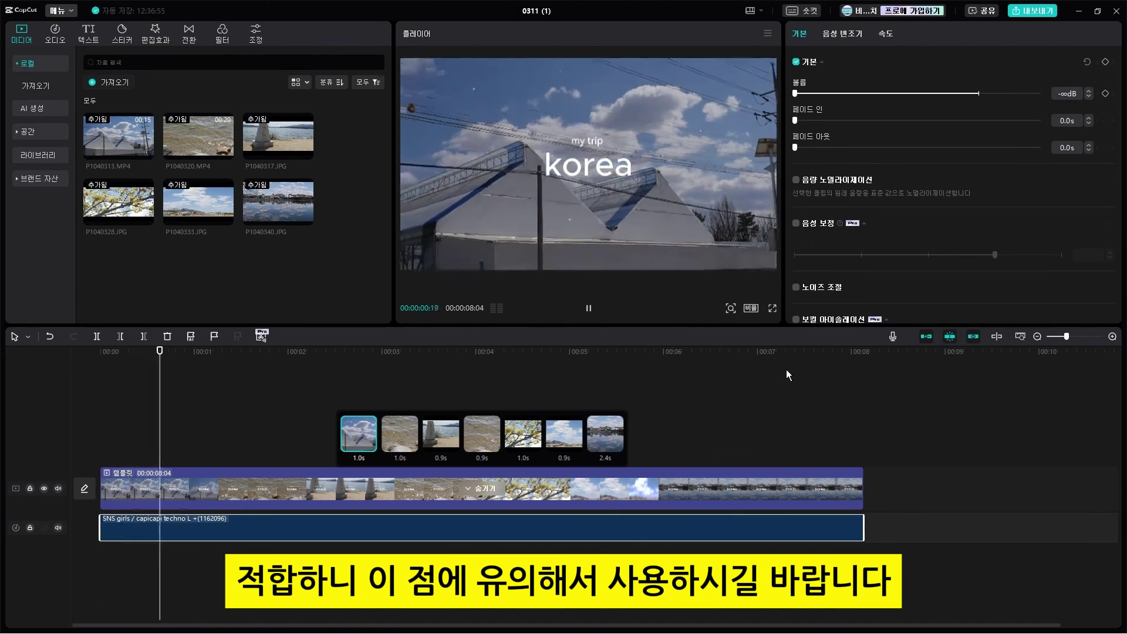